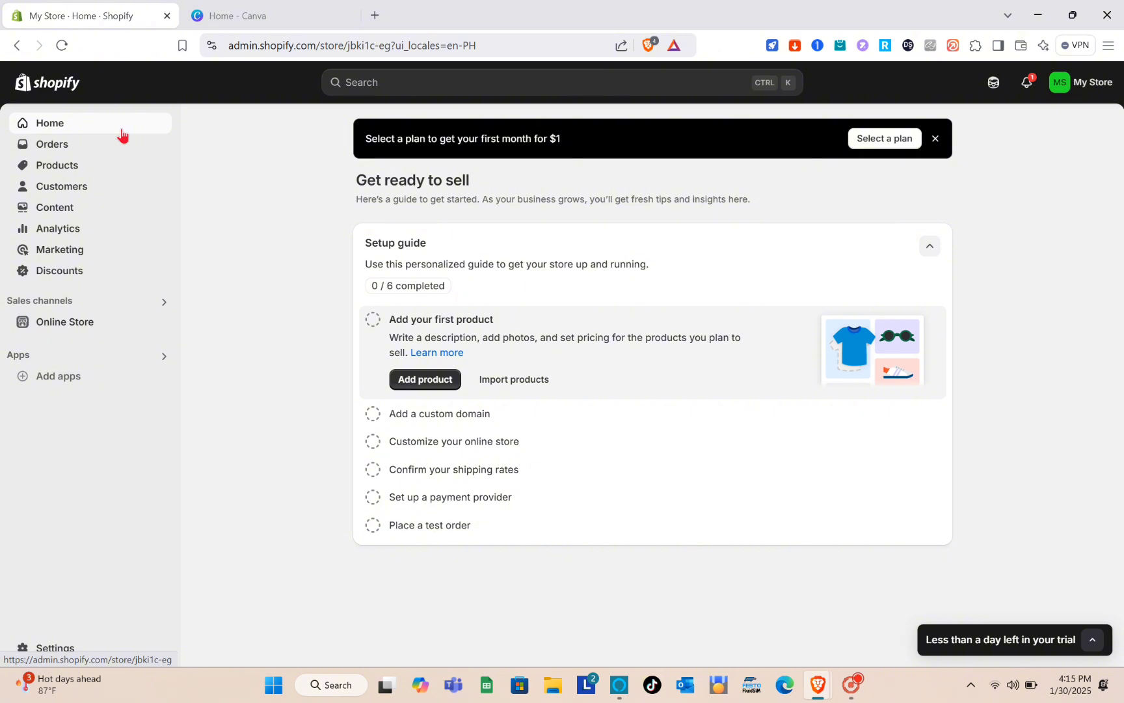
Glance at the Canva home page, then return to the Shopify store admin Home
click(257, 13)
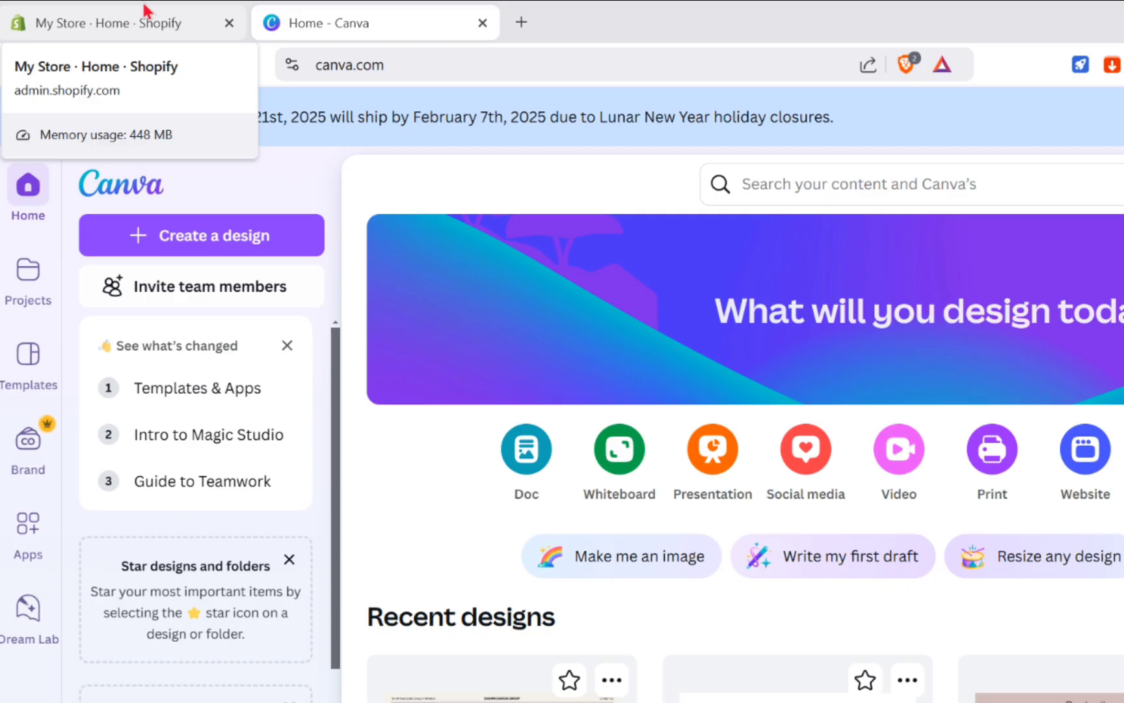
click(147, 11)
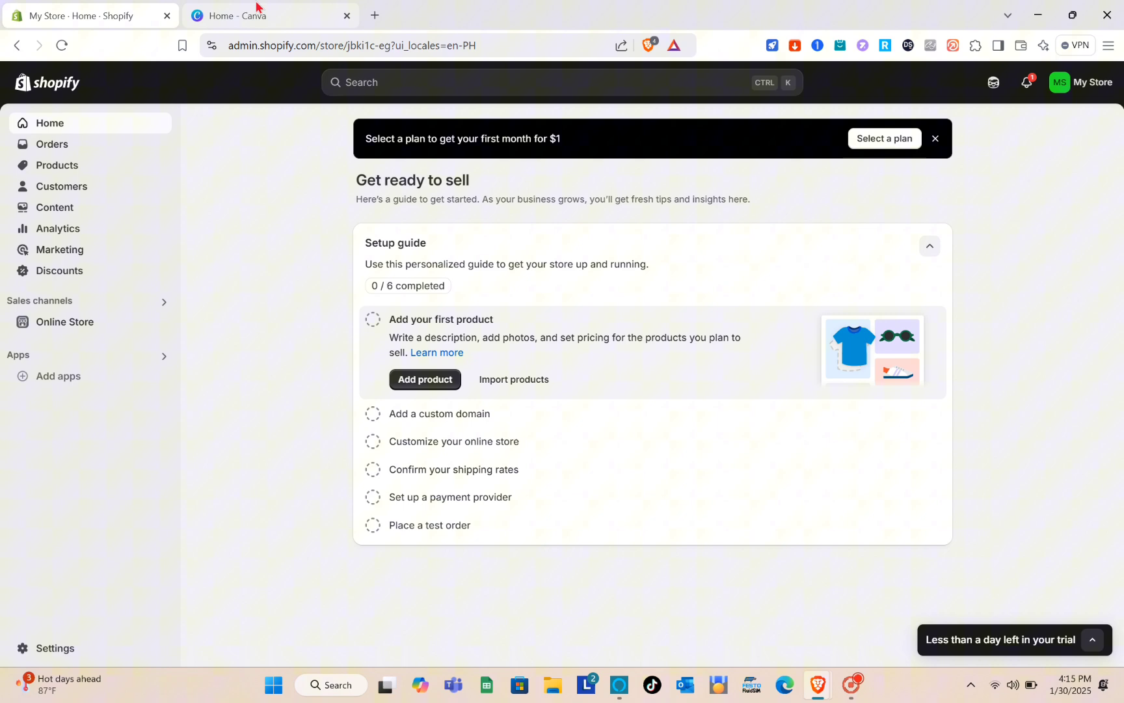
Search Canva for 'website' and browse the 4 own designs and 2,113 website templates
click(354, 9)
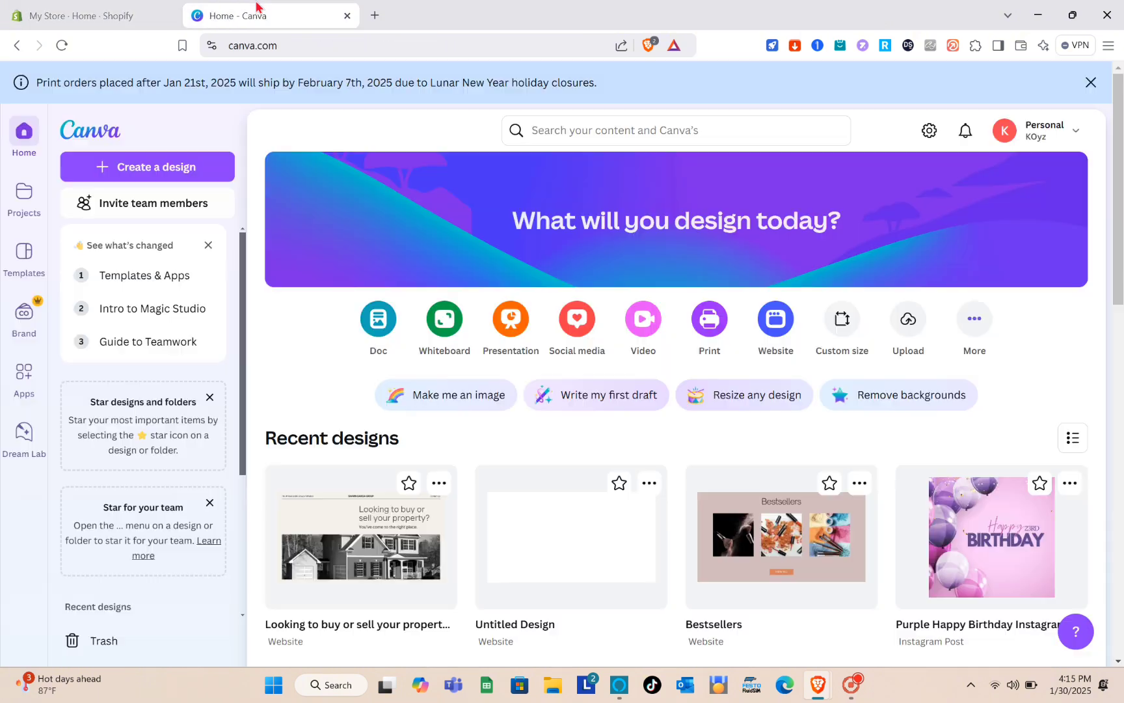
click(711, 127)
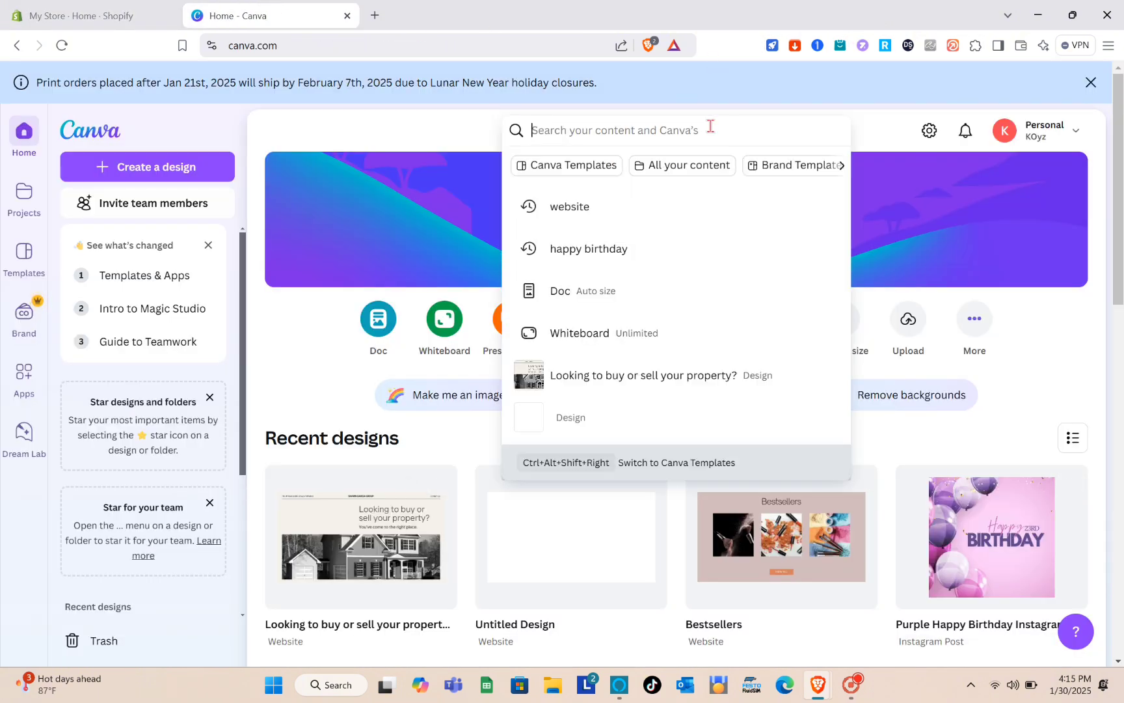
text(w)
text(eb)
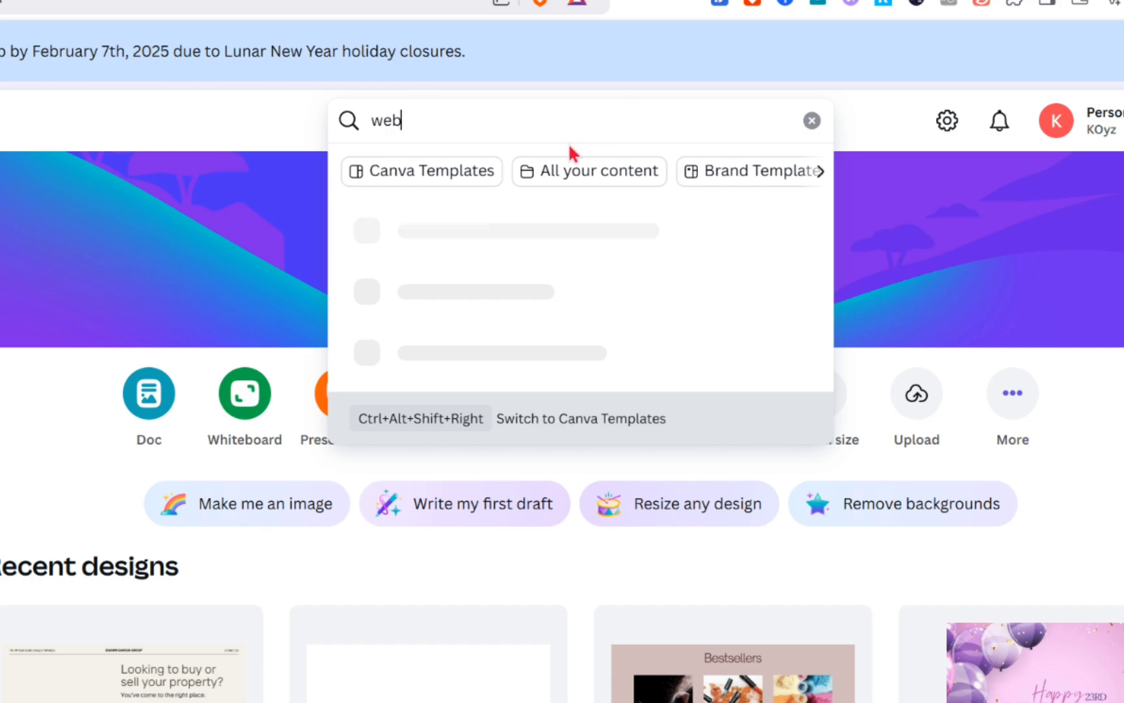
text(site)
key(Return)
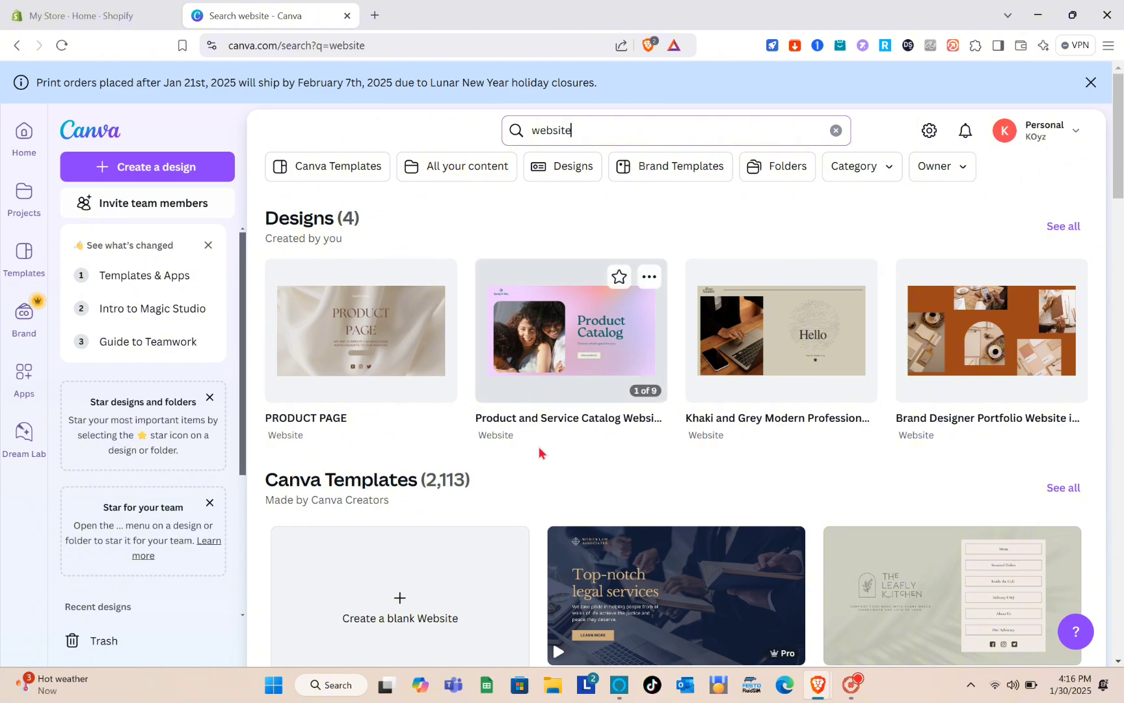
scroll(540, 452, down, 7)
scroll(542, 453, down, 5)
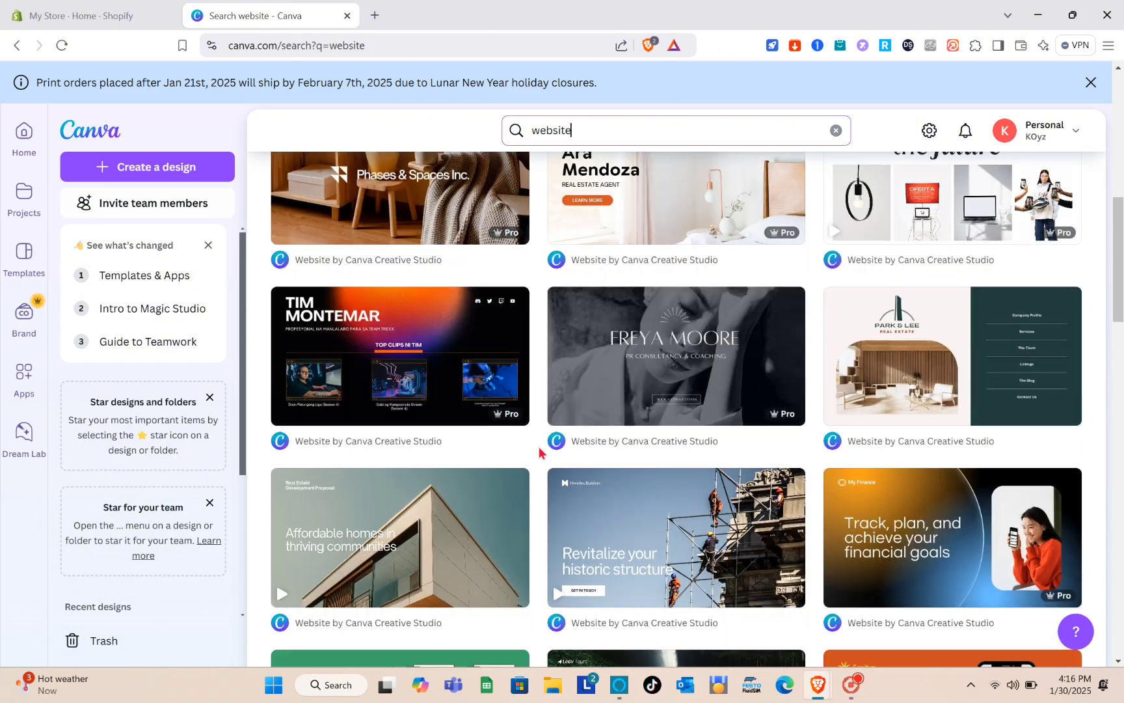
scroll(541, 453, up, 11)
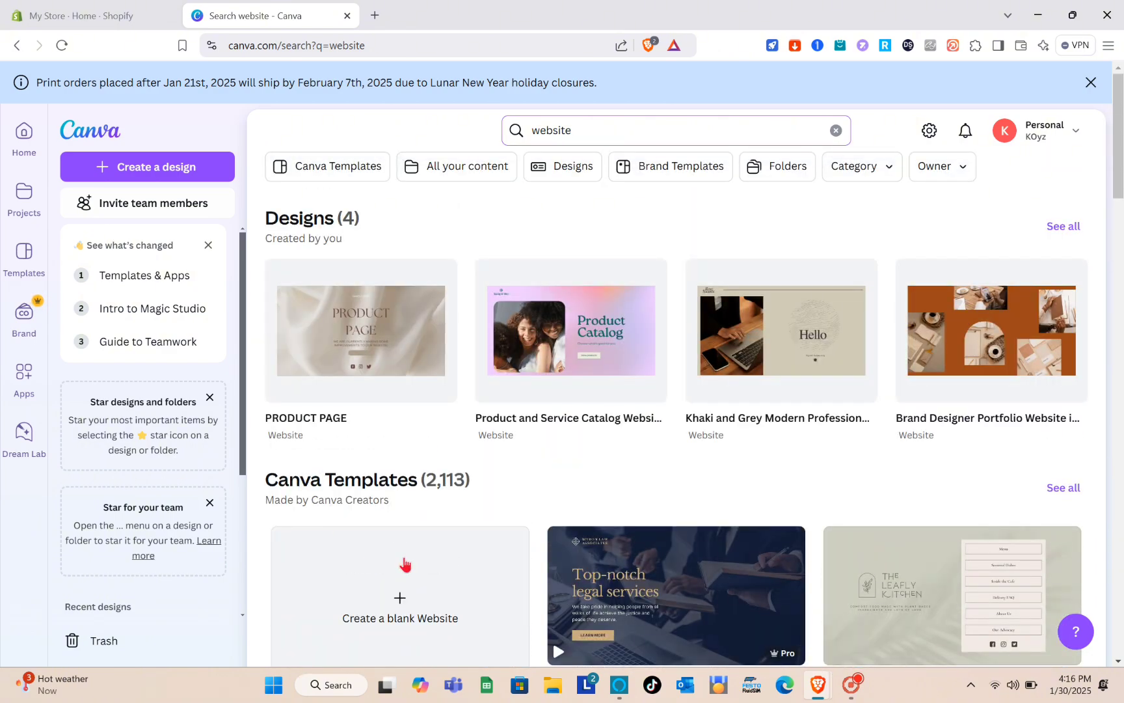
scroll(416, 494, down, 2)
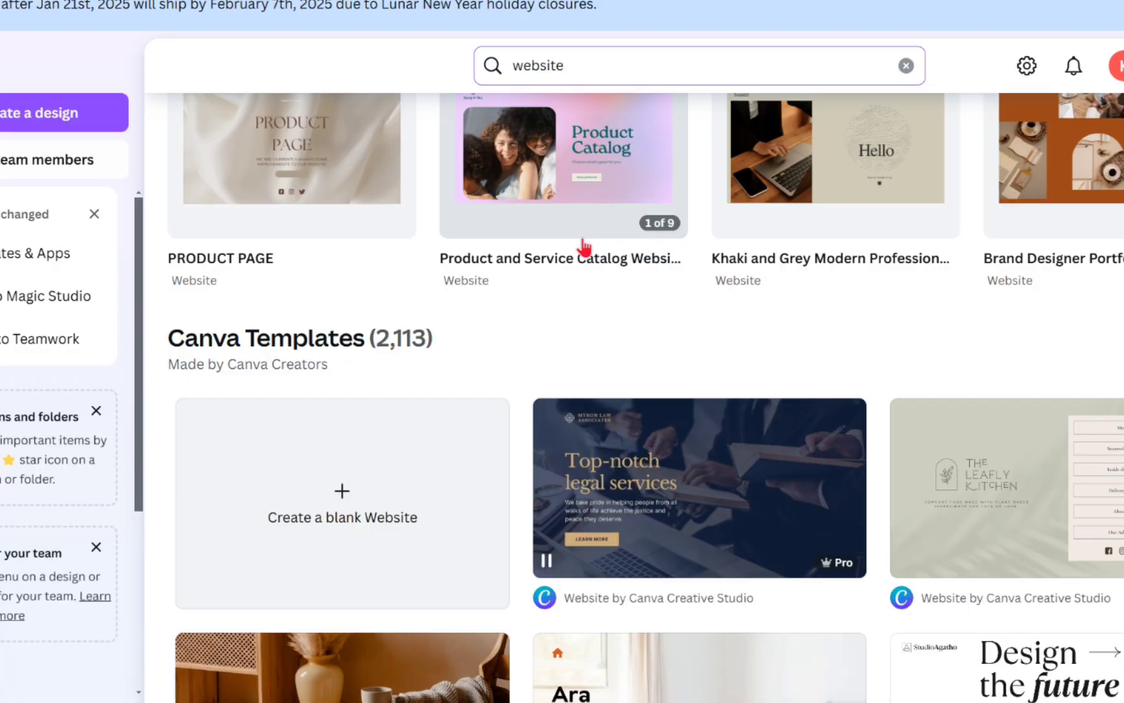
scroll(585, 270, up, 2)
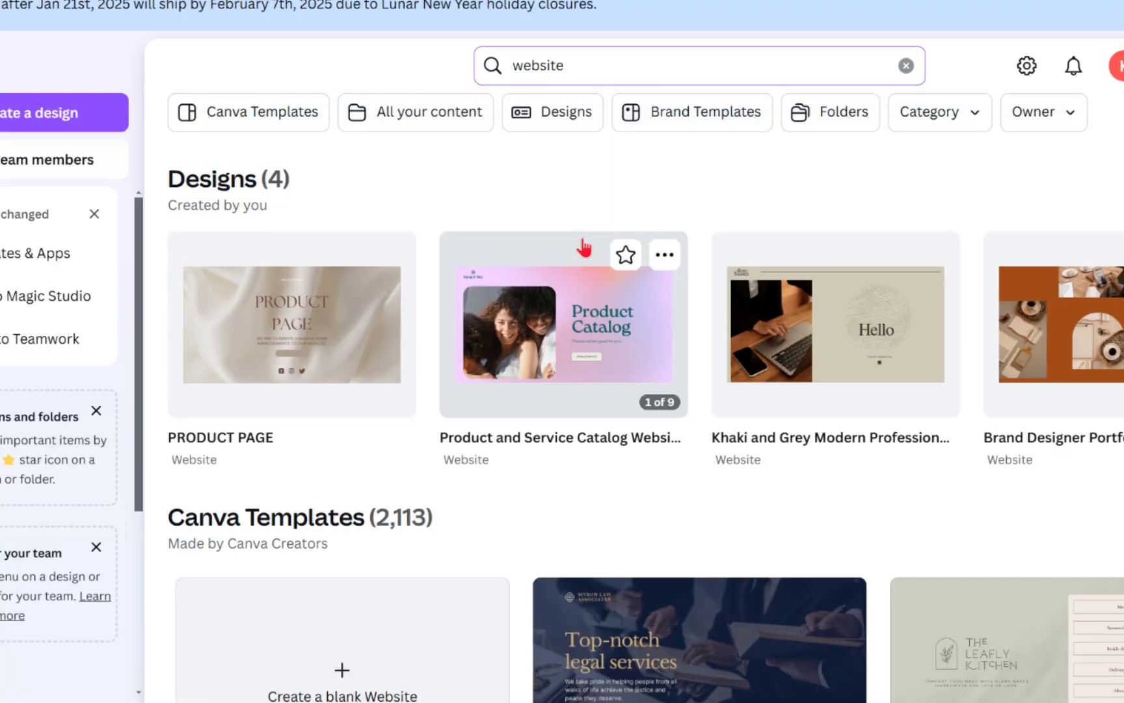
click(301, 326)
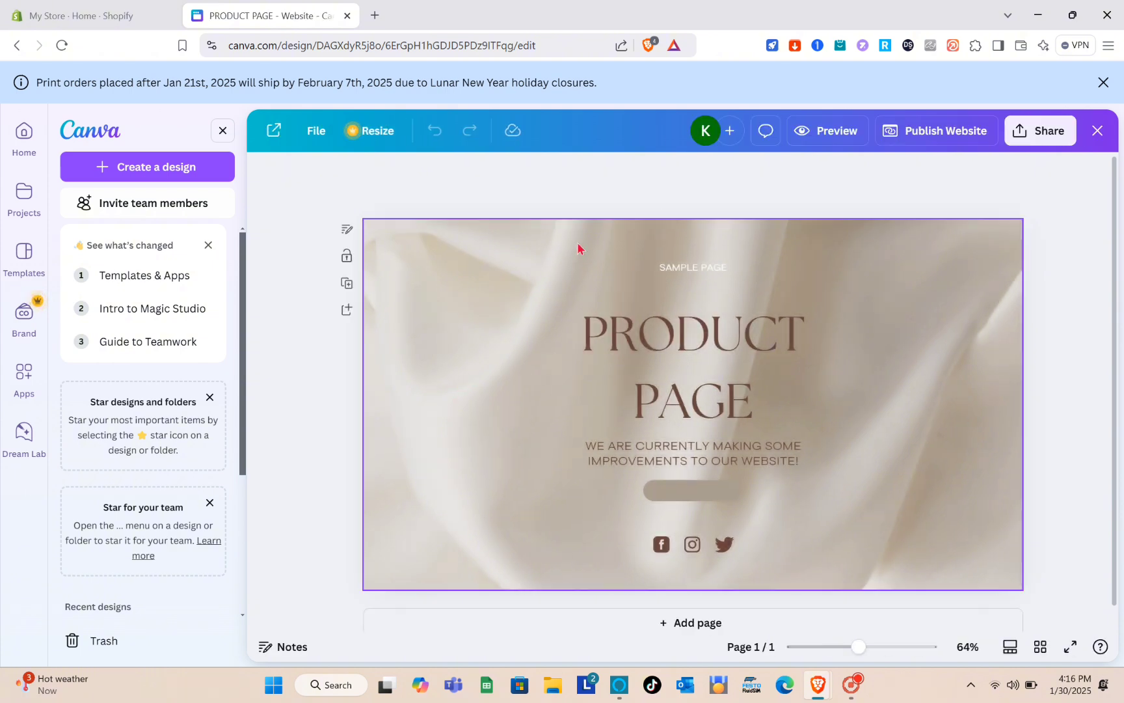
scroll(807, 481, down, 1)
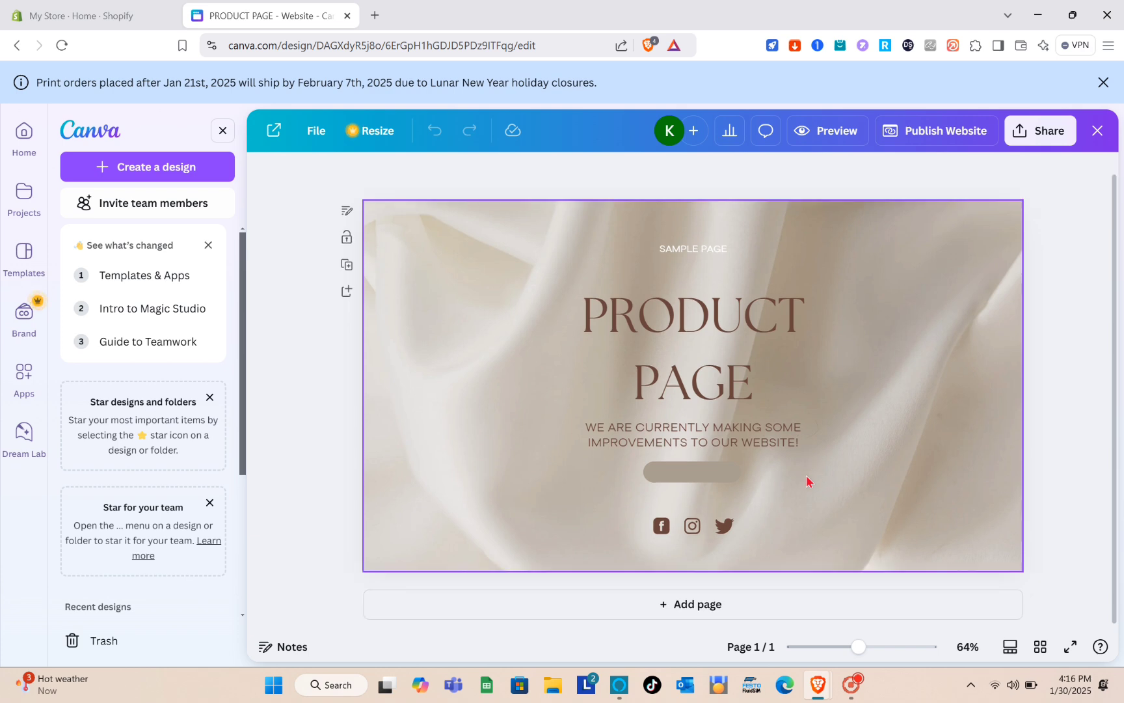
scroll(807, 481, up, 1)
scroll(806, 481, down, 1)
scroll(807, 481, up, 1)
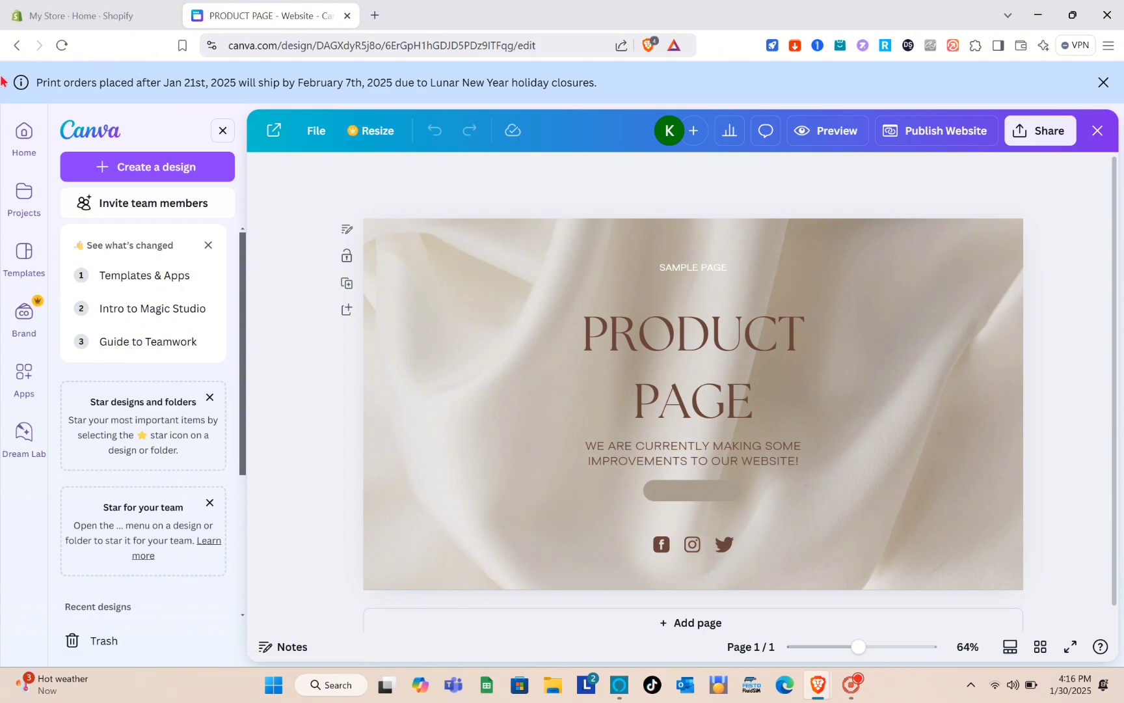
click(16, 45)
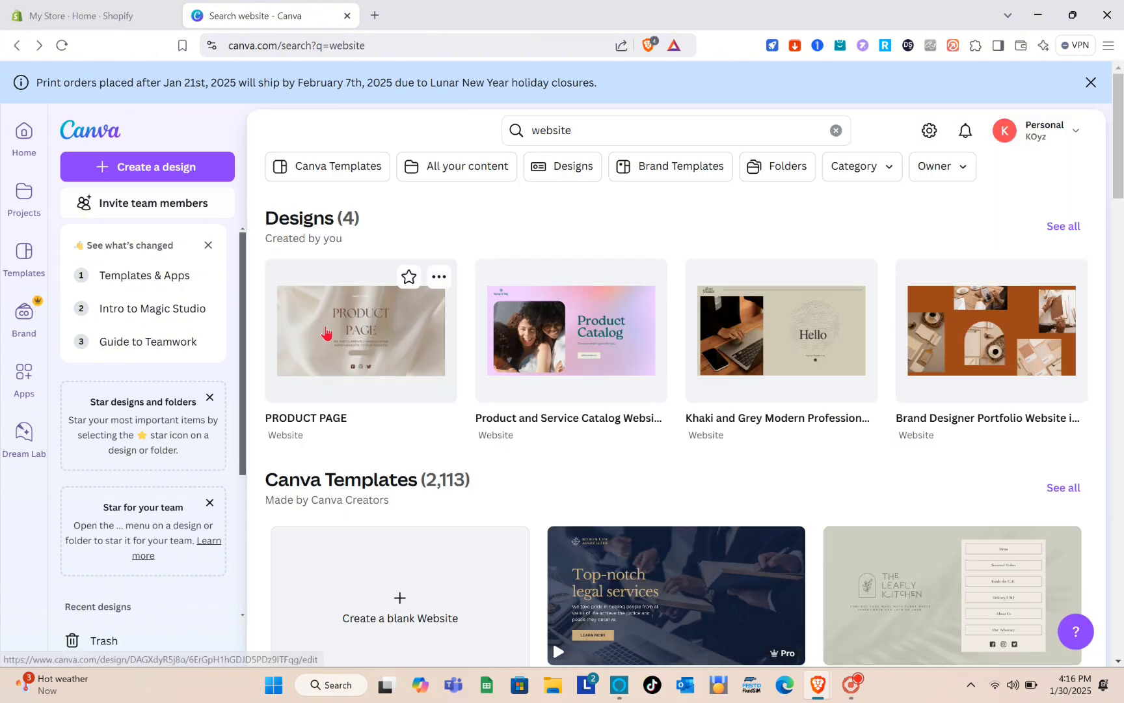
Create a blank website design and search its templates for 'product page'
scroll(469, 559, down, 4)
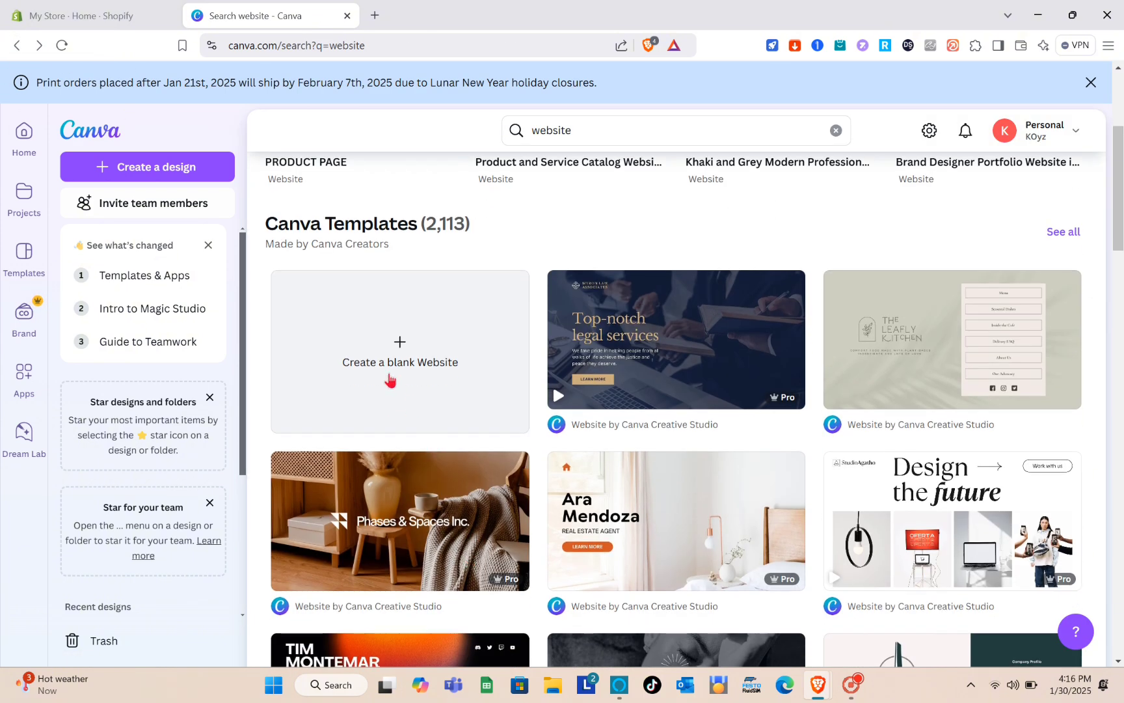
click(389, 378)
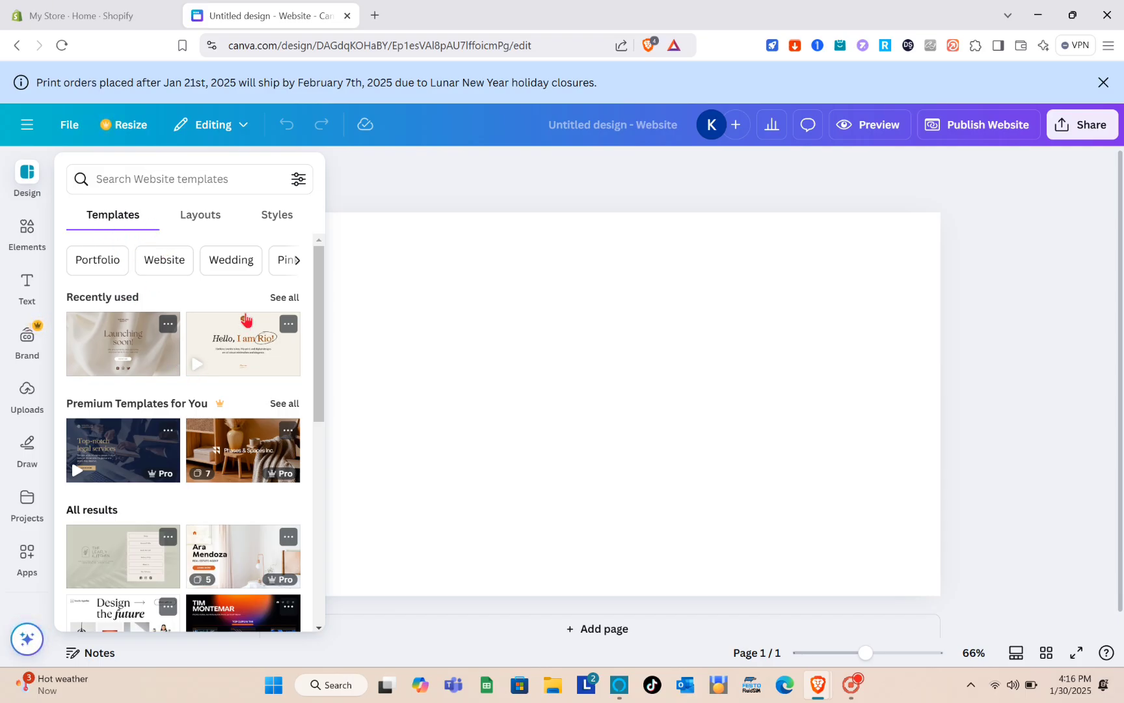
click(136, 180)
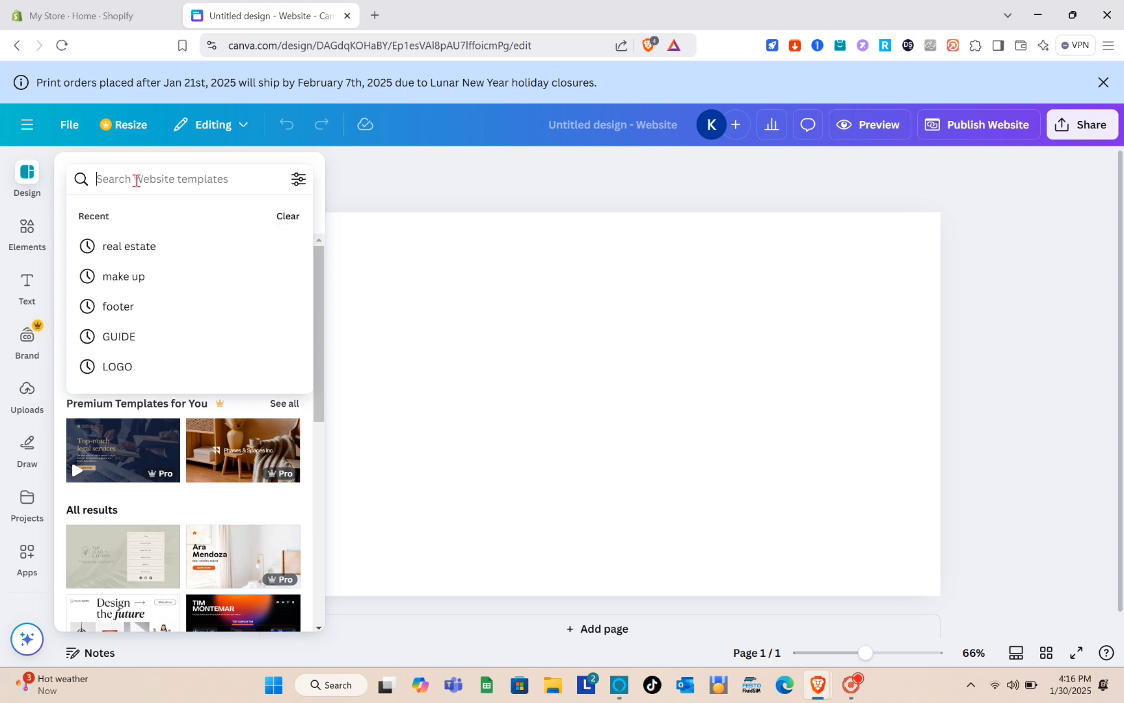
text(pro)
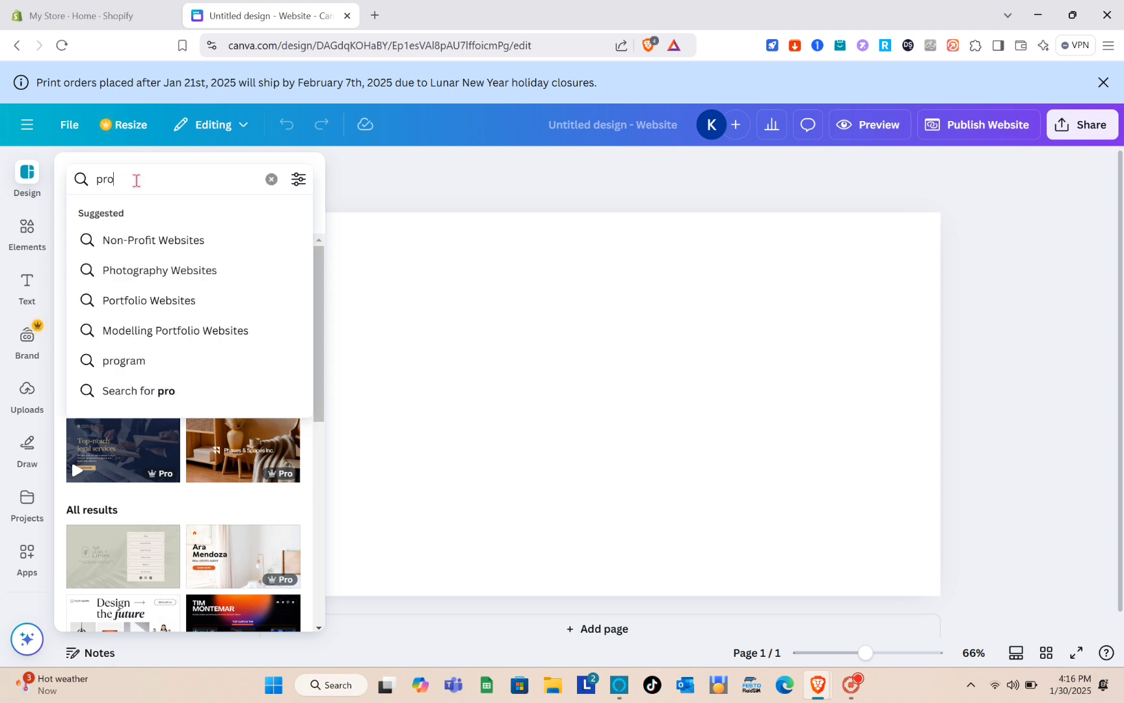
text(duct page)
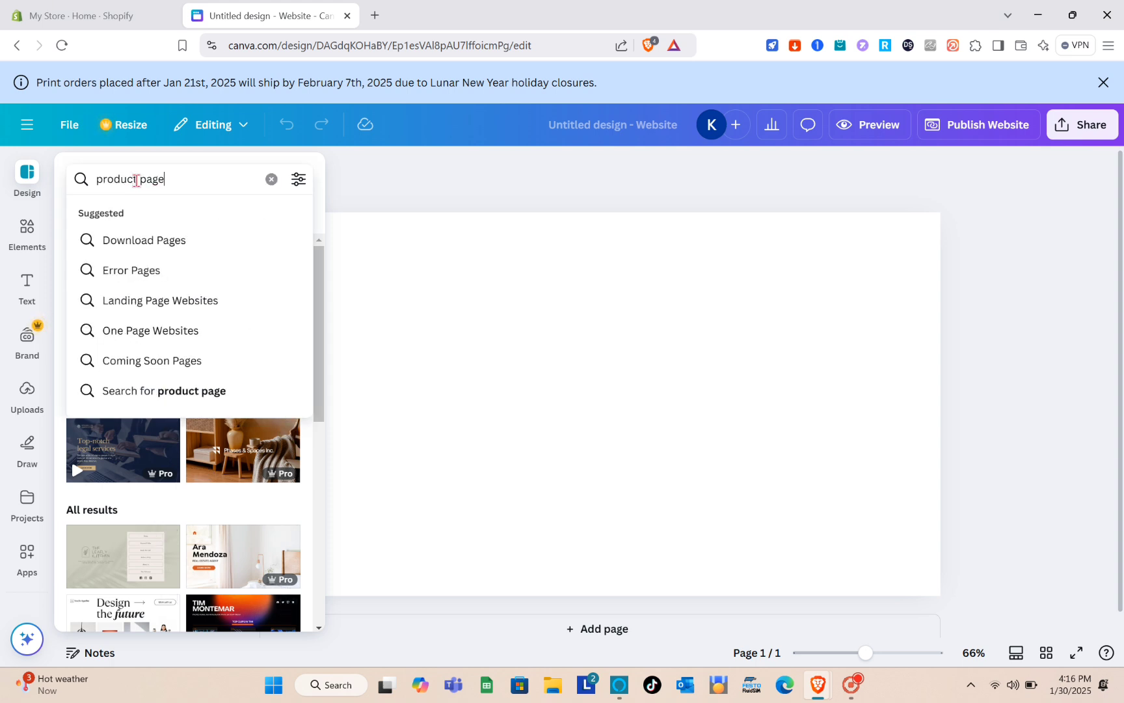
key(Return)
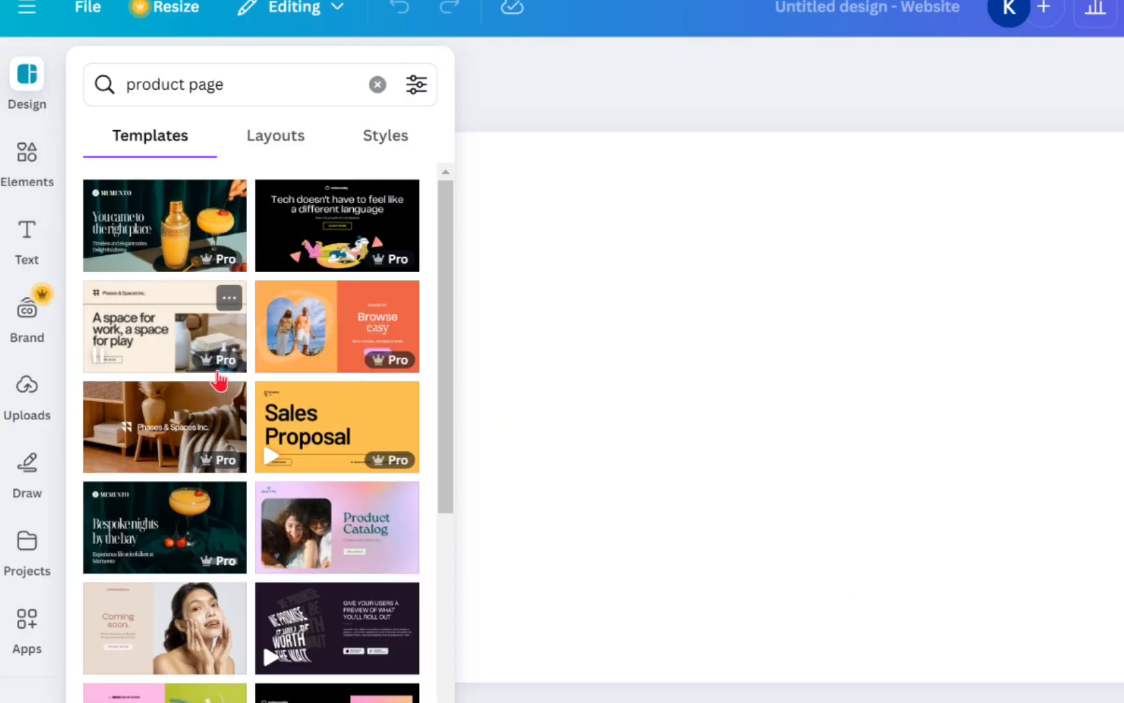
scroll(342, 494, down, 2)
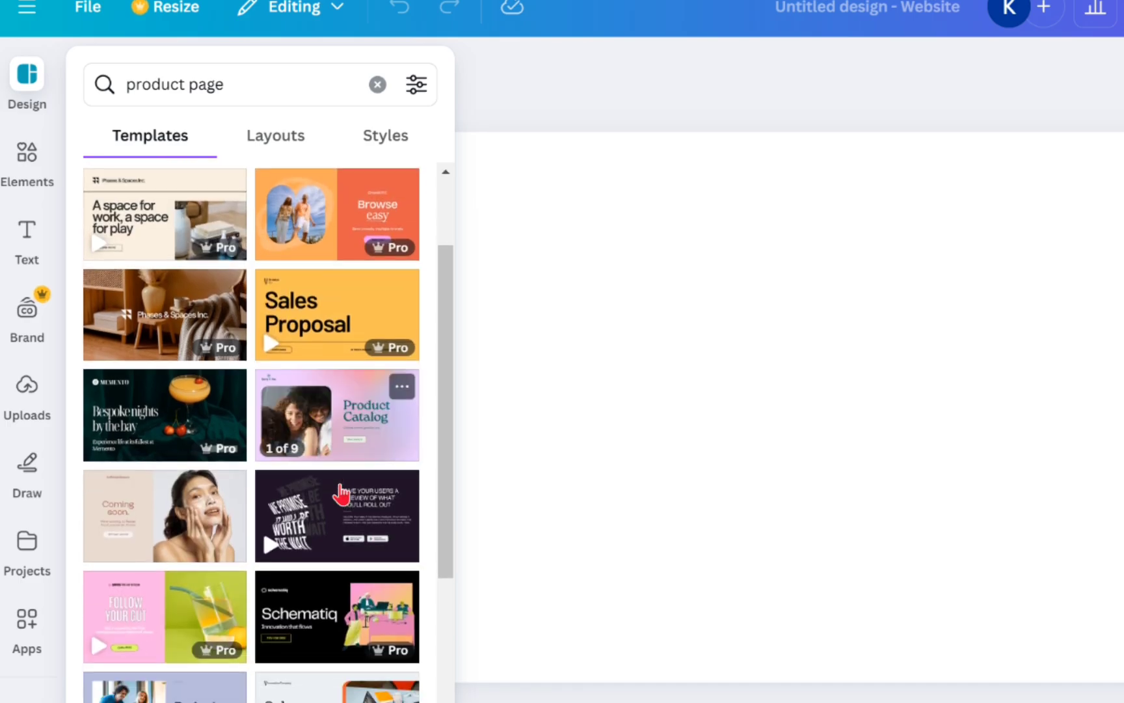
scroll(342, 495, up, 2)
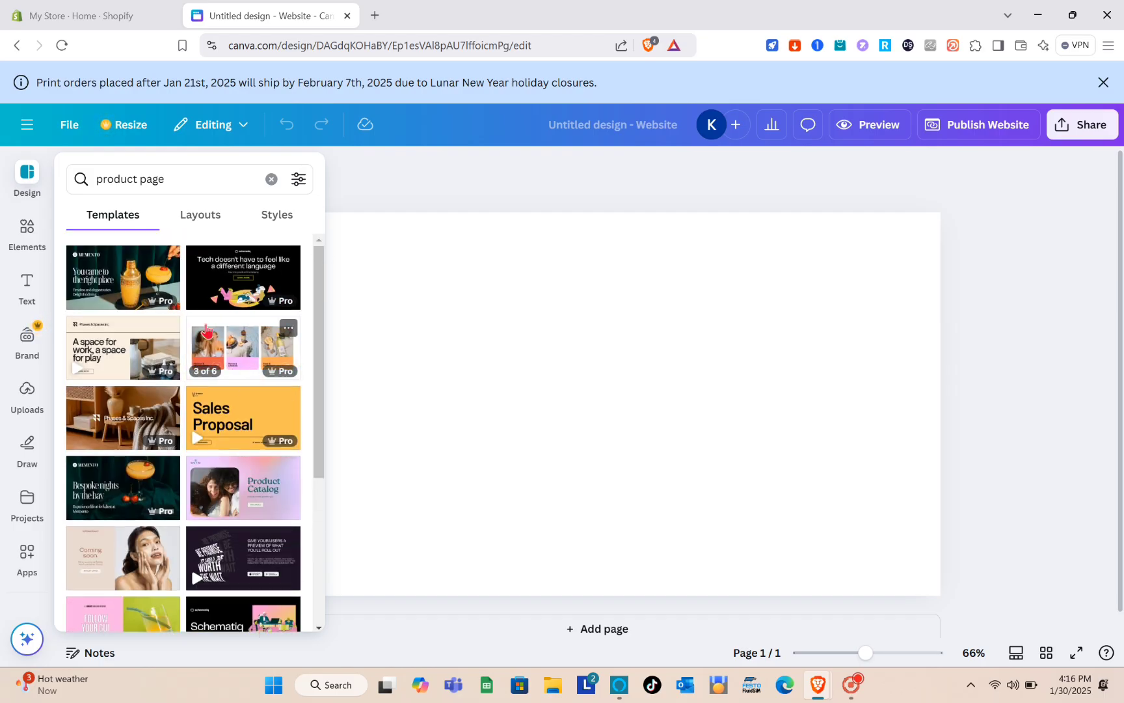
scroll(206, 328, down, 2)
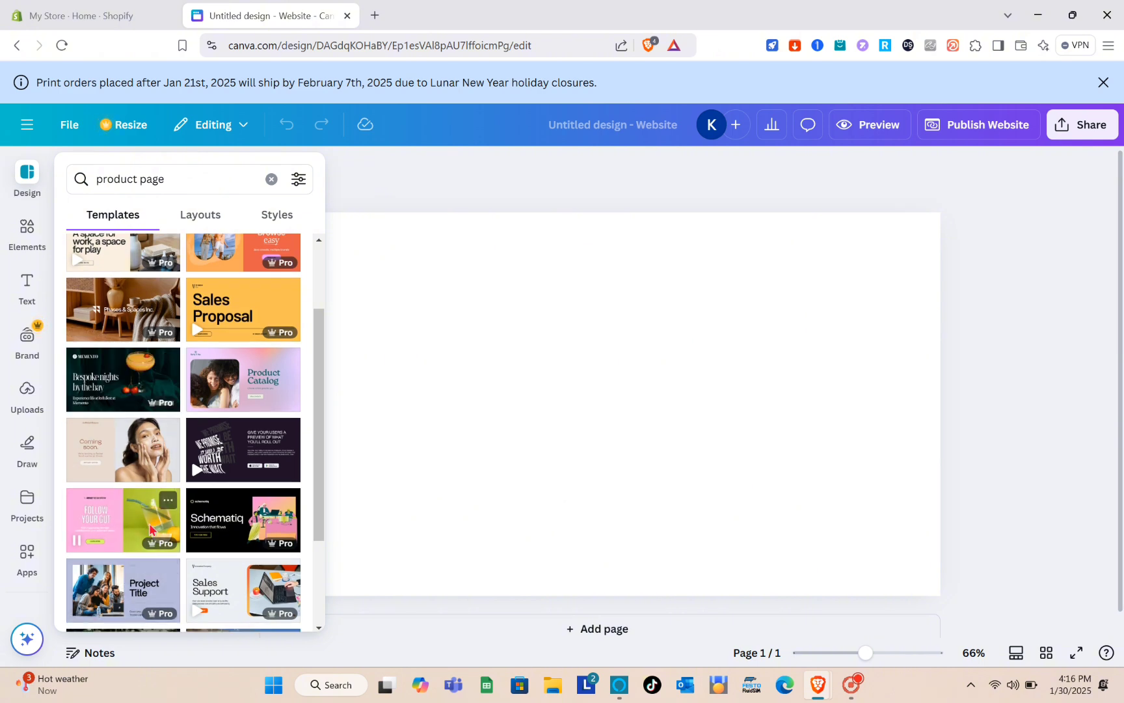
Apply all 8 pages of the pink 'Follow your gut' template to the website
click(150, 529)
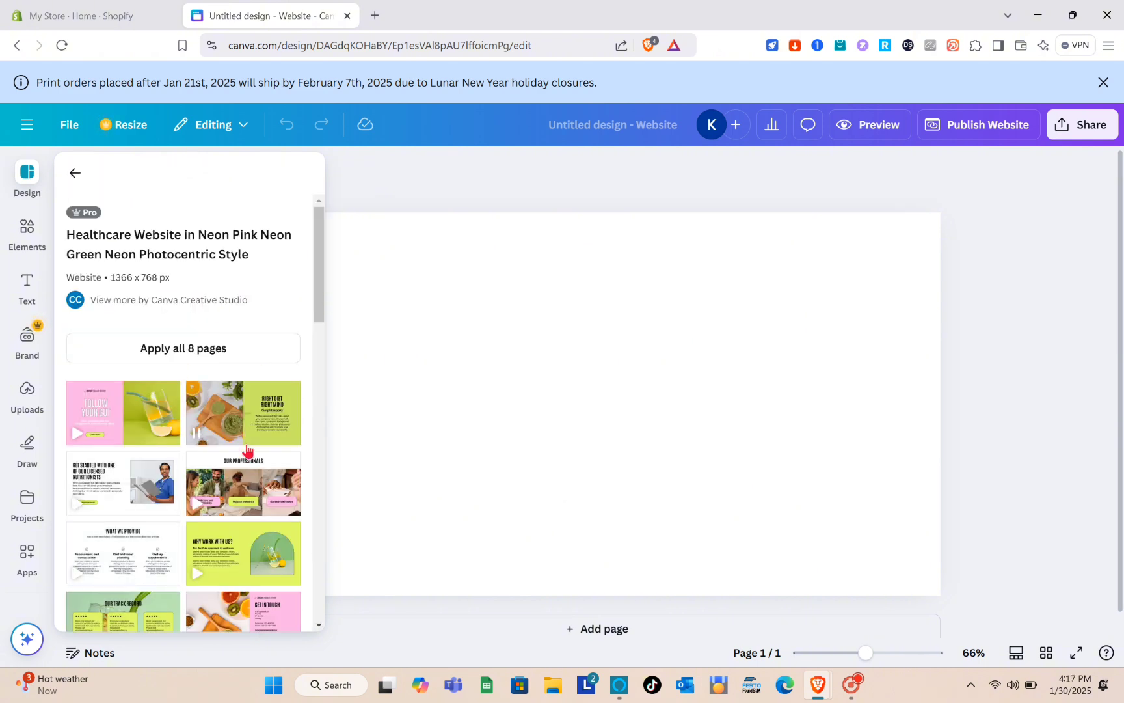
scroll(246, 449, down, 3)
scroll(198, 318, up, 3)
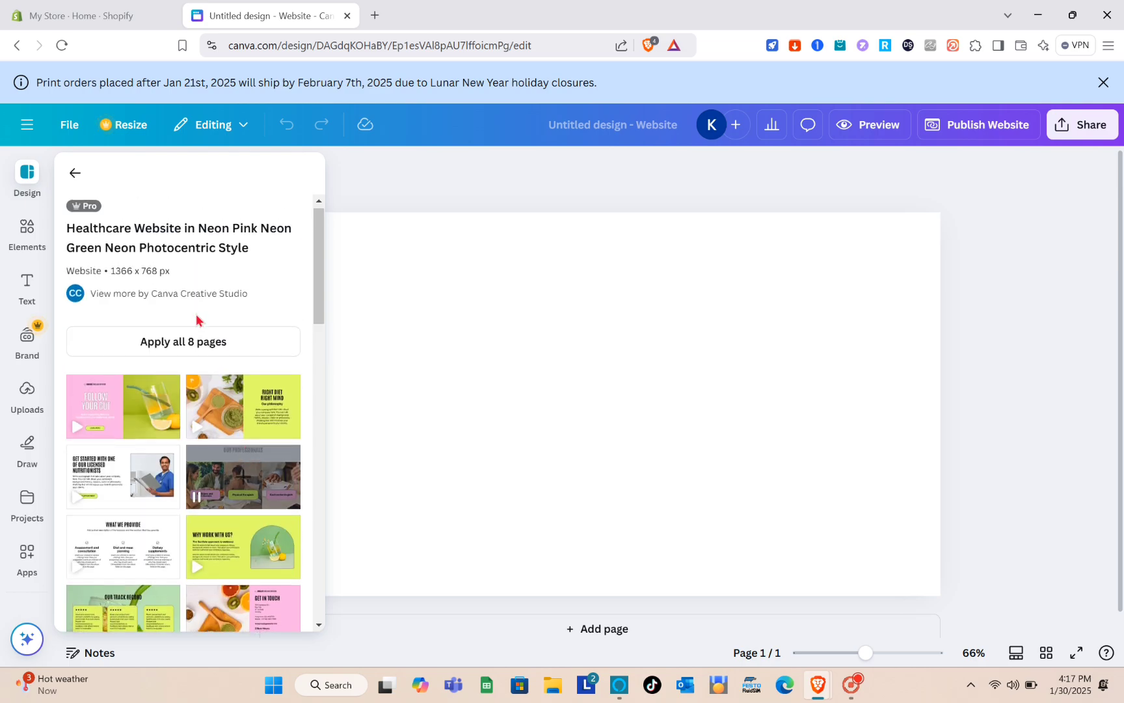
click(186, 345)
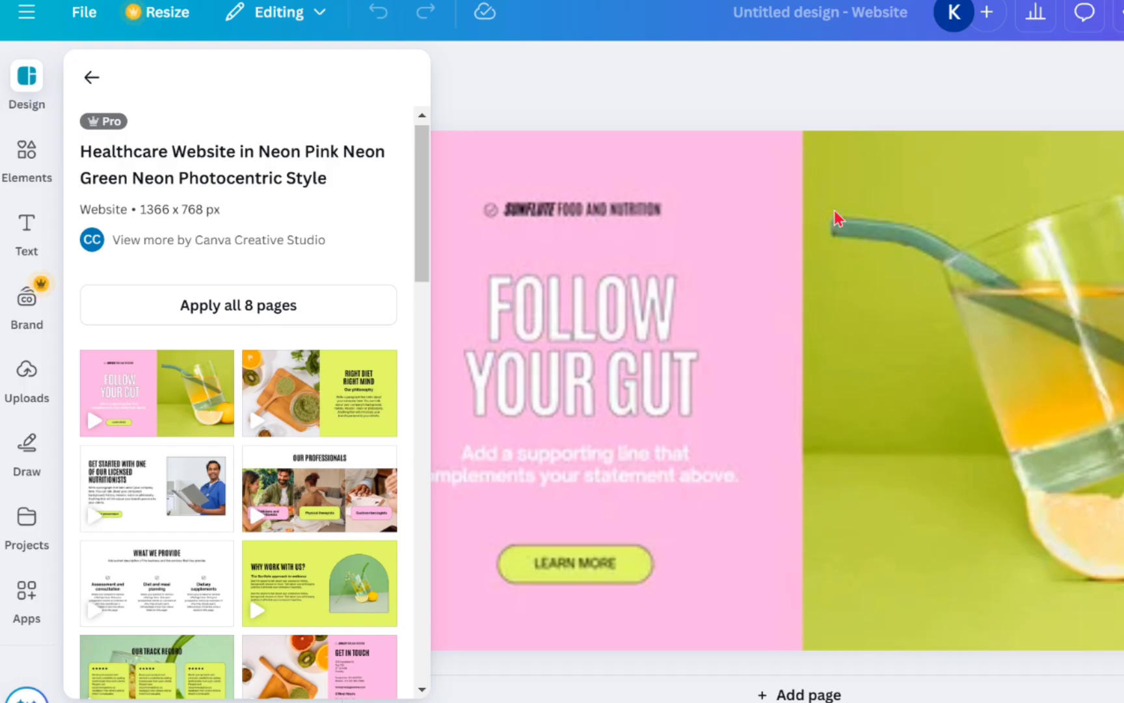
scroll(879, 369, down, 1)
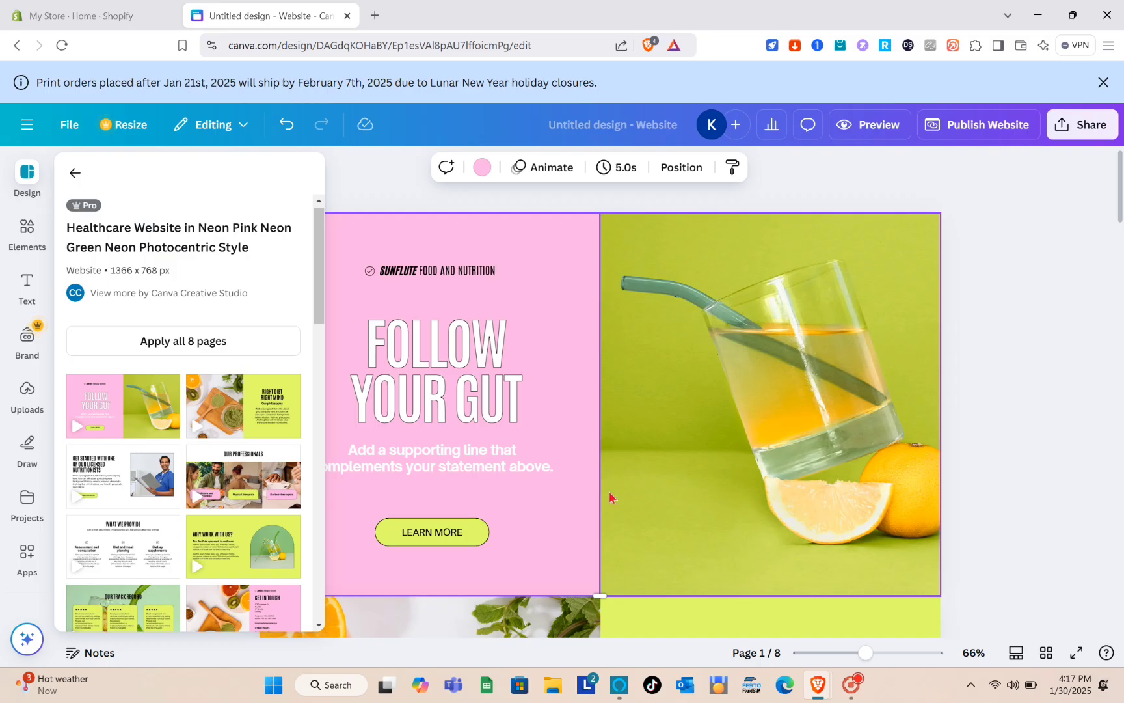
scroll(818, 516, down, 12)
scroll(610, 497, down, 5)
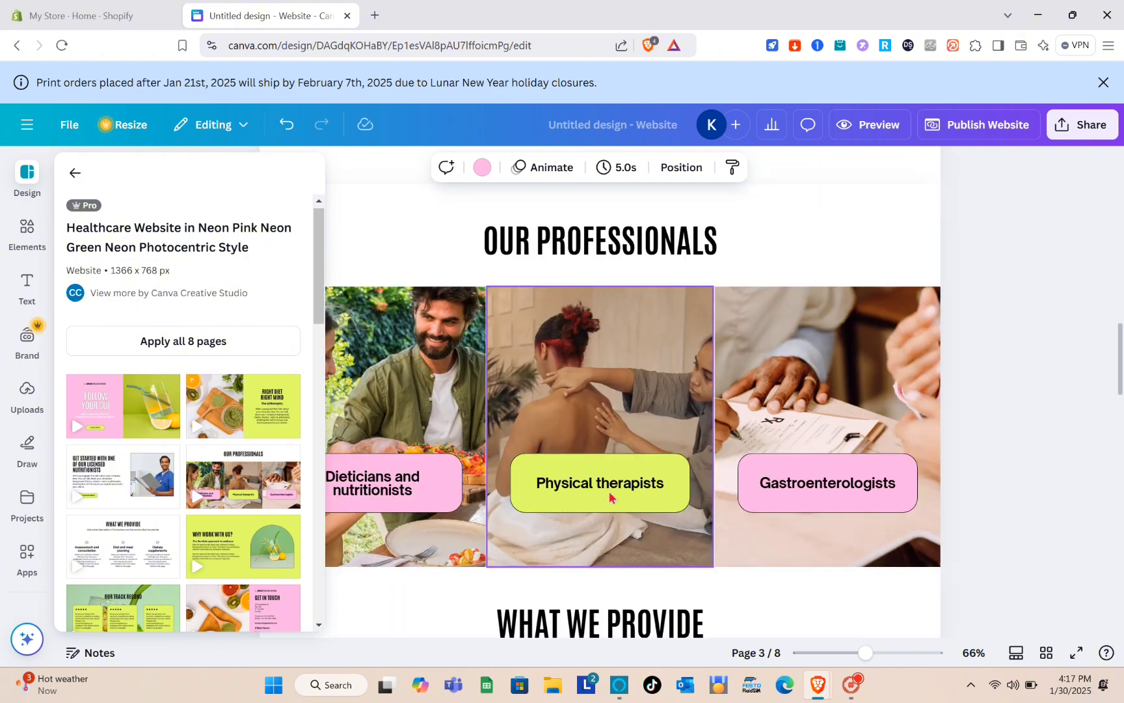
Leave the template panel and scroll the canvas back to page 1, FOLLOW YOUR GUT
click(75, 171)
click(977, 249)
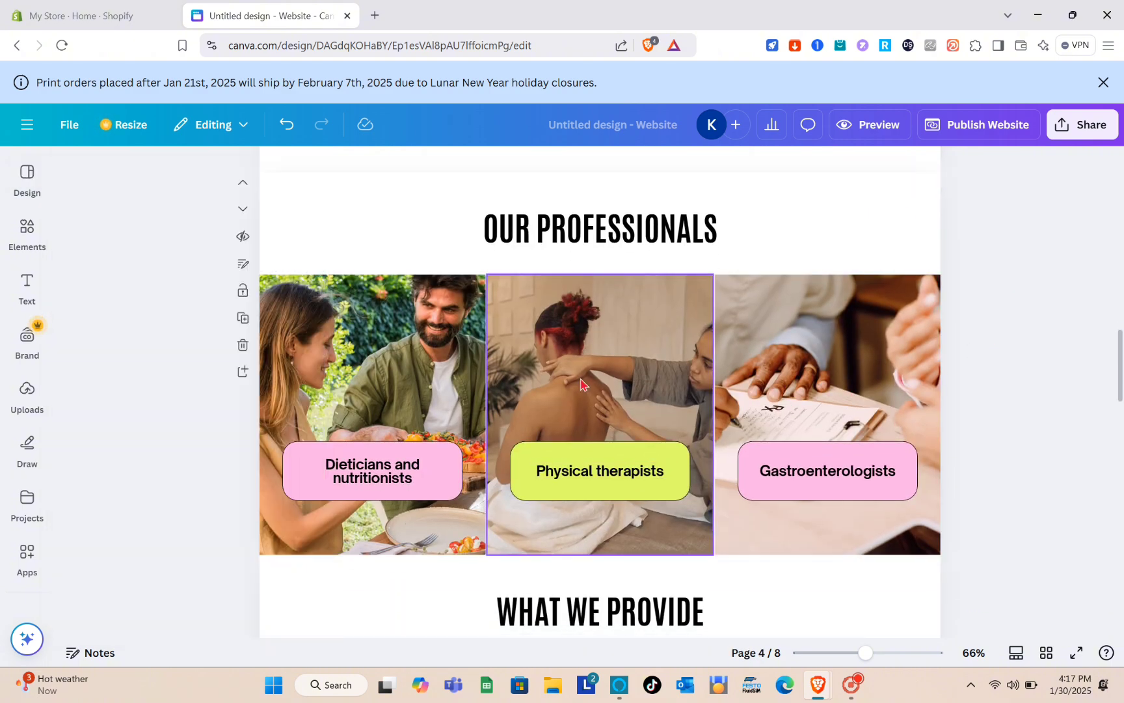
scroll(581, 384, up, 10)
scroll(581, 384, up, 2)
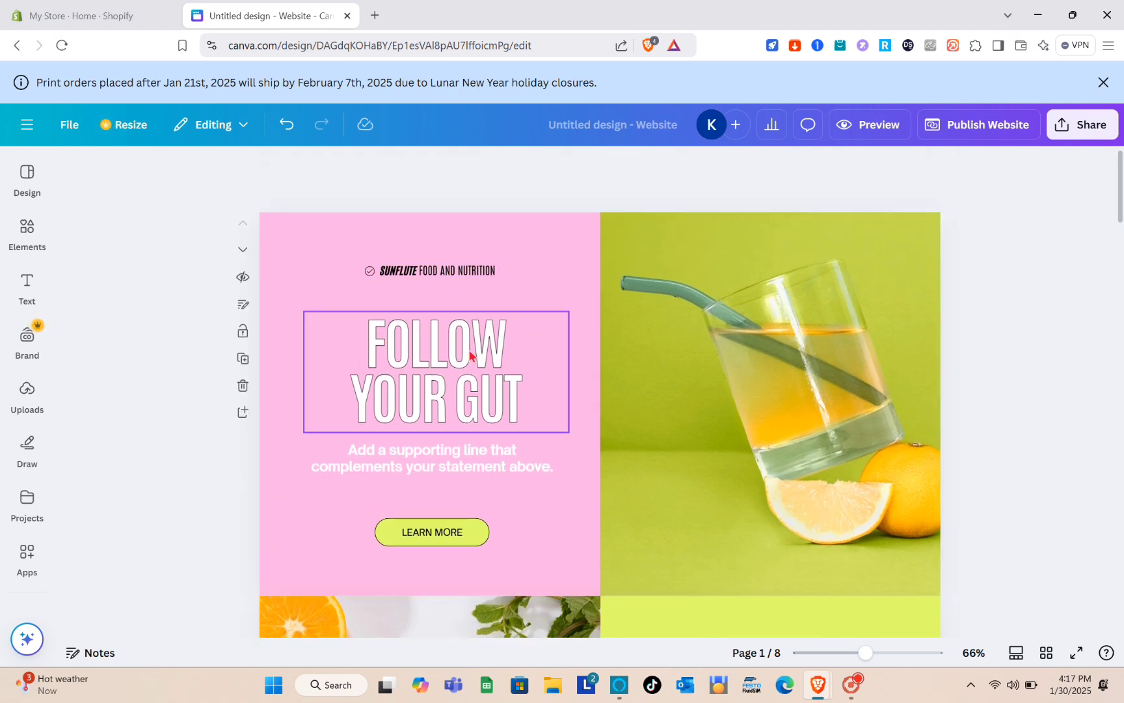
Replace the drink photo on page 1 with the uploaded lipstick image
click(467, 392)
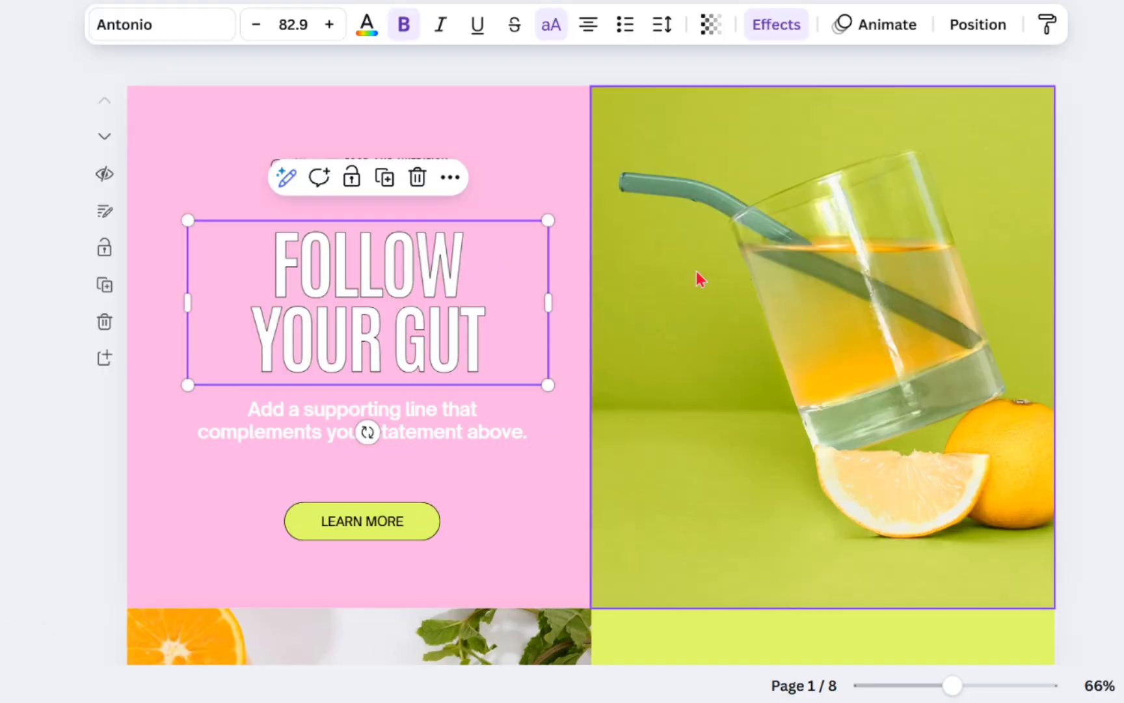
click(678, 349)
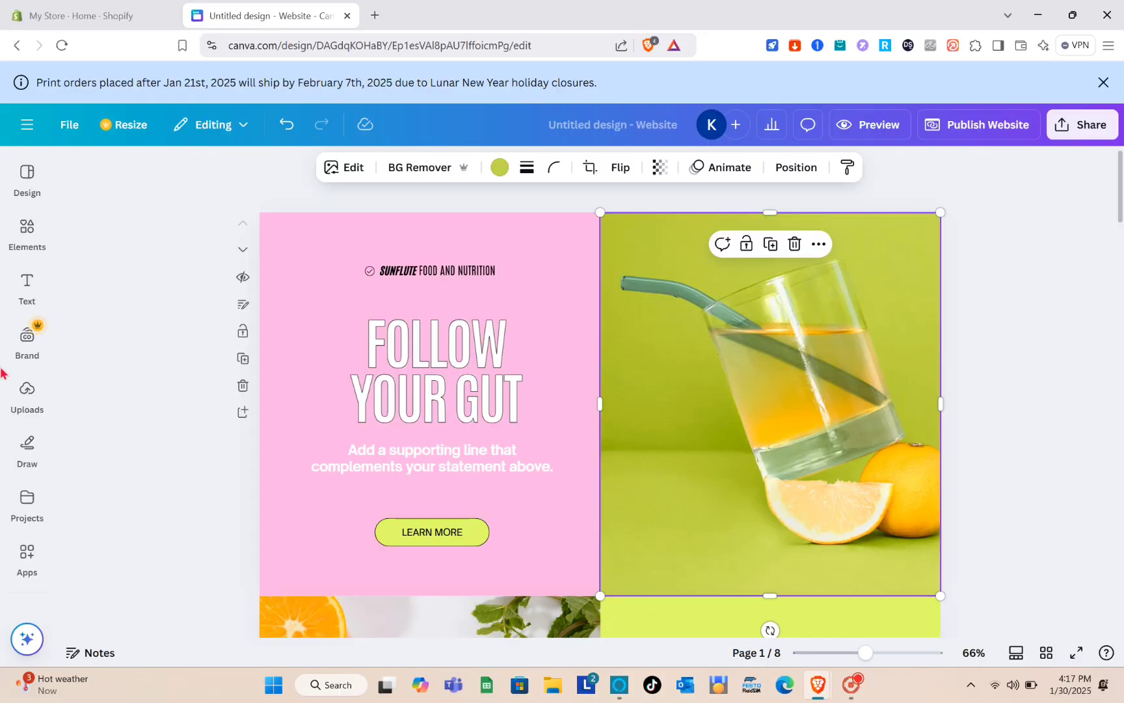
click(27, 284)
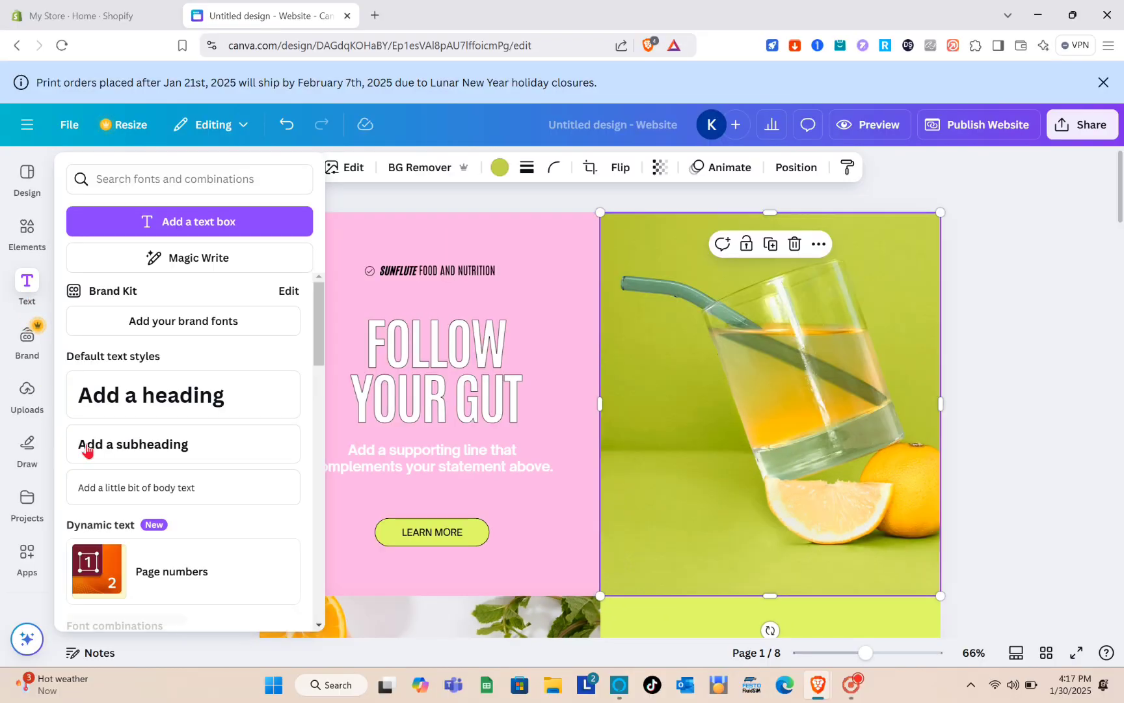
click(37, 403)
scroll(291, 492, down, 5)
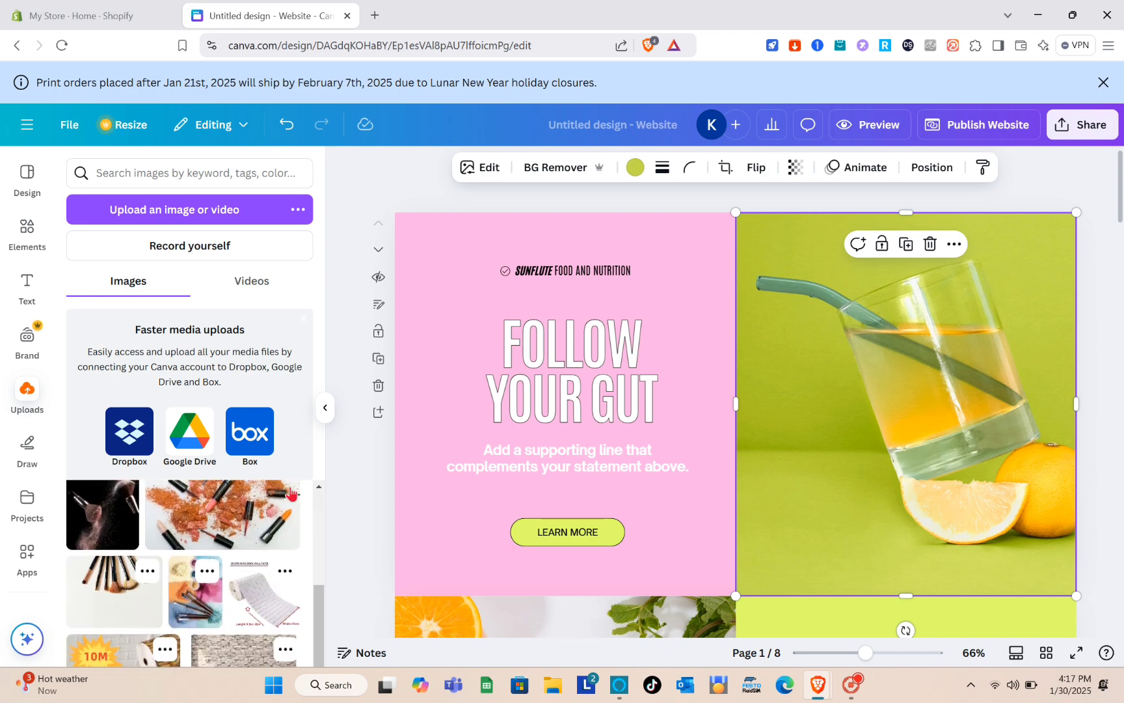
scroll(216, 550, up, 2)
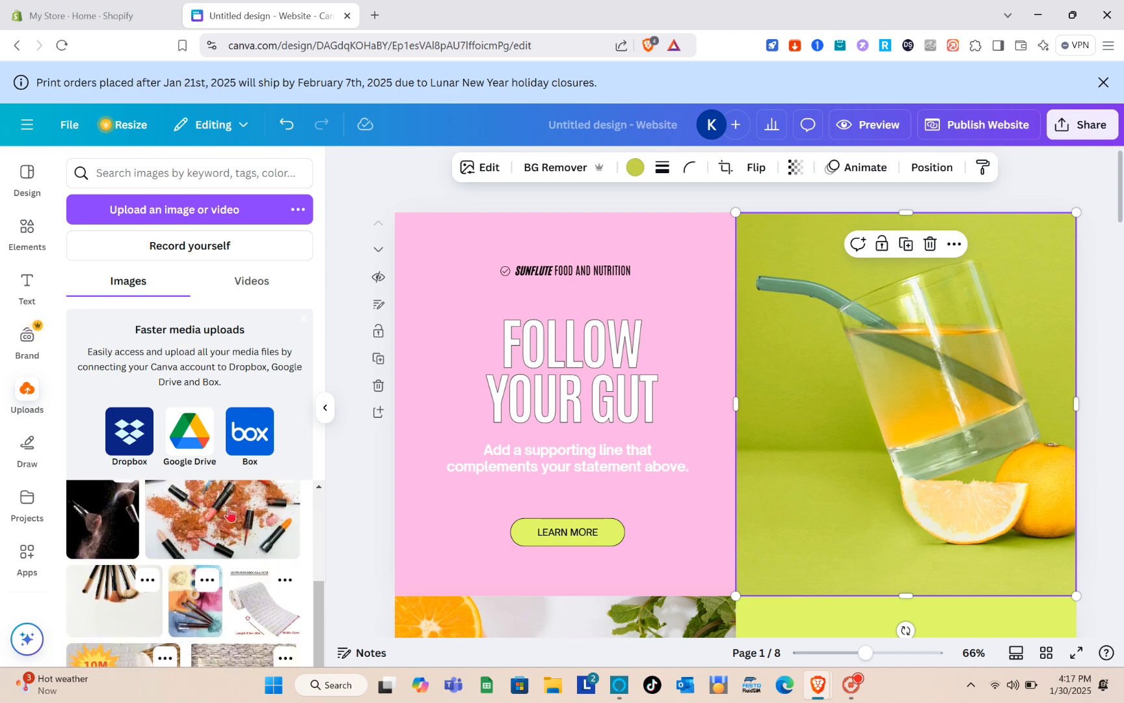
drag(216, 533, 783, 416)
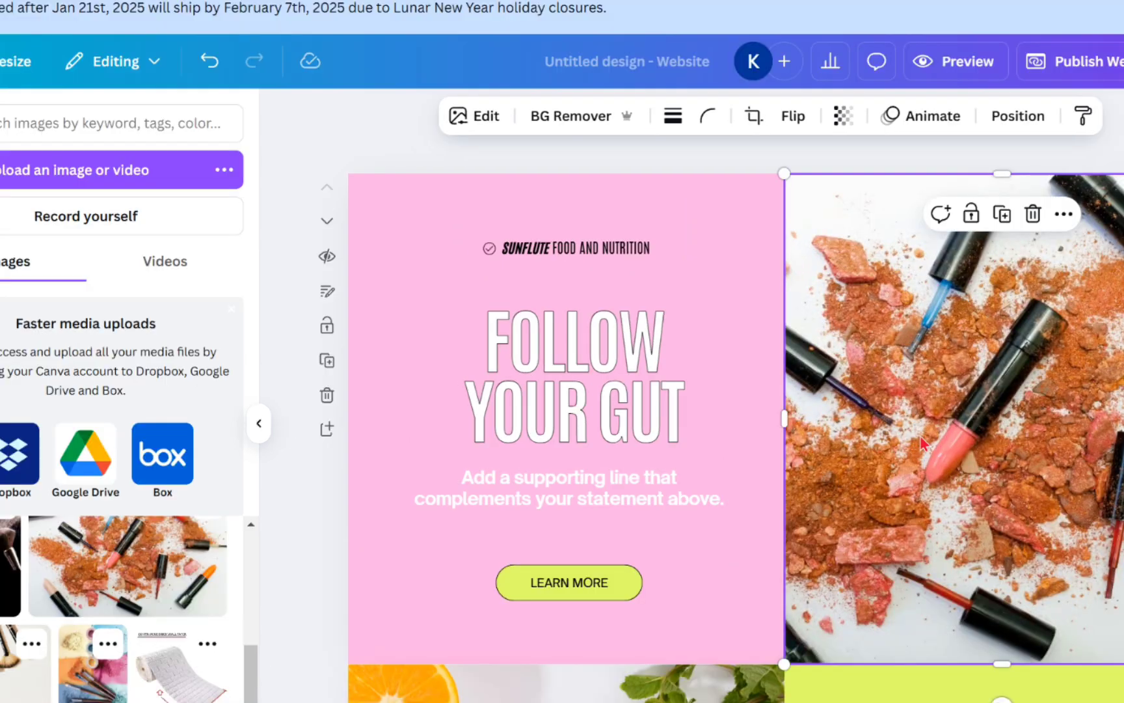
Swap the page 2 food photo for the powder-brush image and the page 3 doctor photo for colourful powder
scroll(738, 427, down, 4)
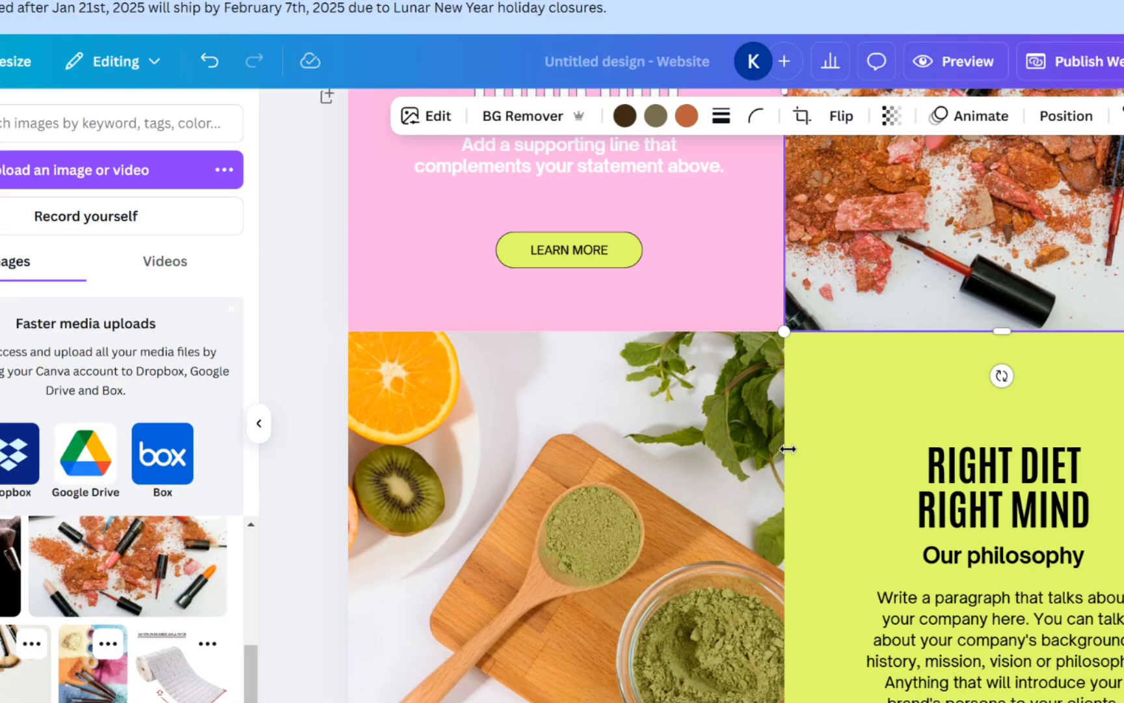
click(644, 472)
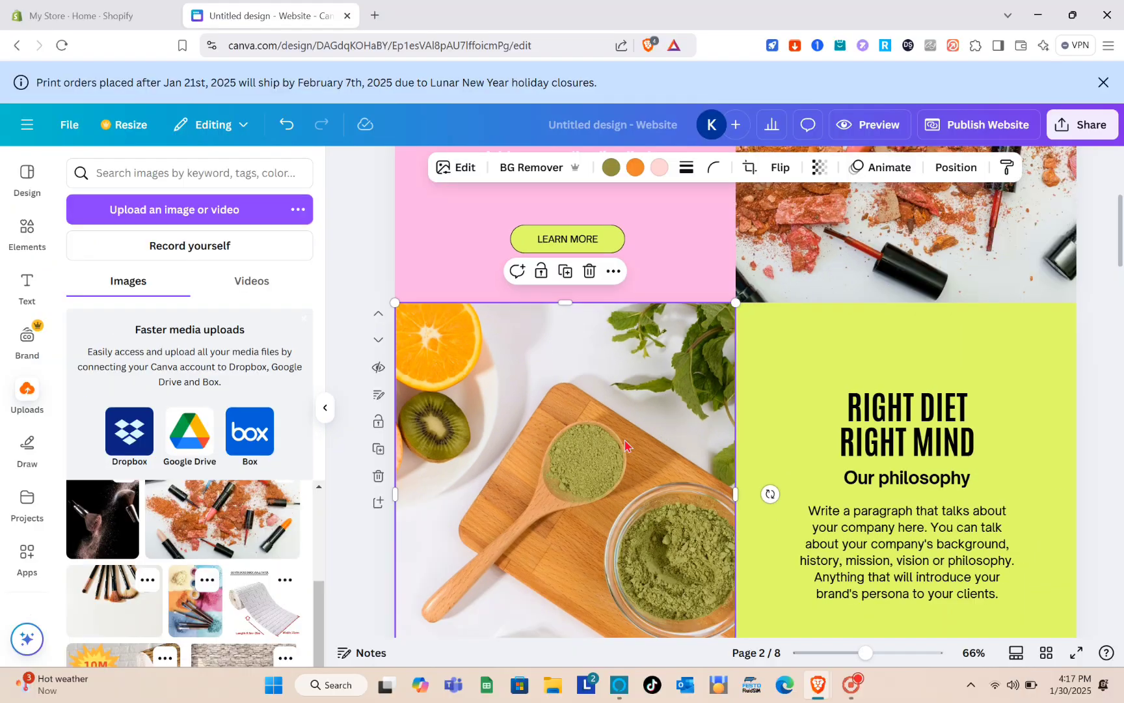
drag(103, 519, 484, 470)
scroll(582, 419, down, 10)
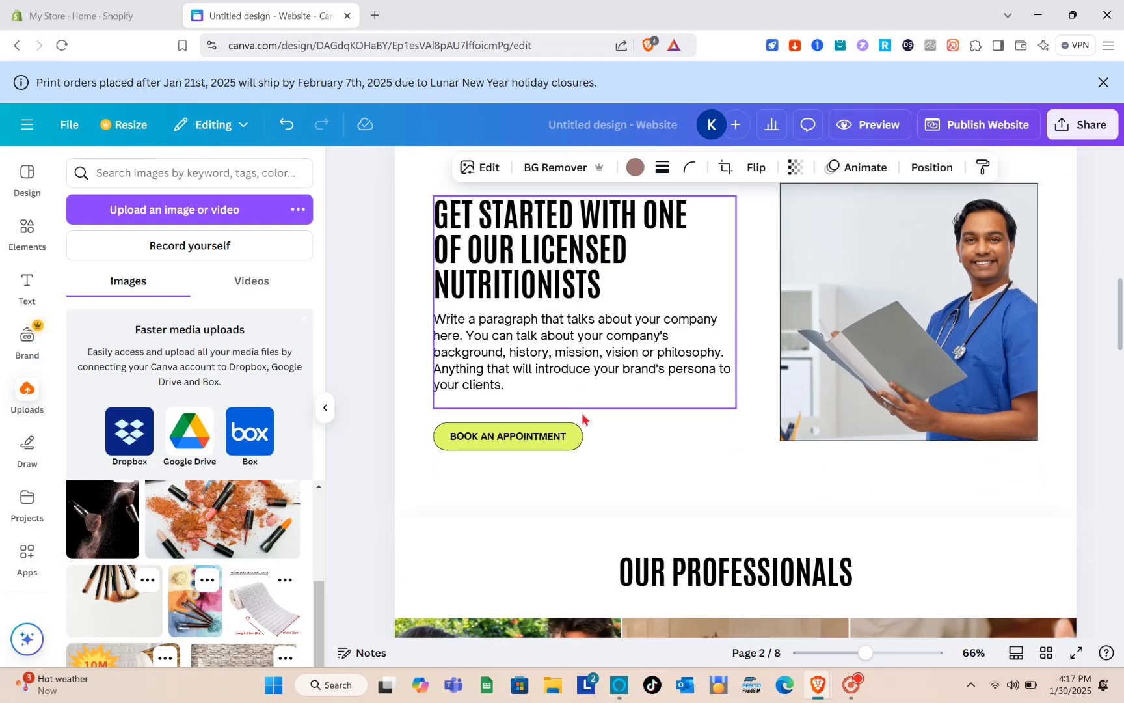
click(876, 334)
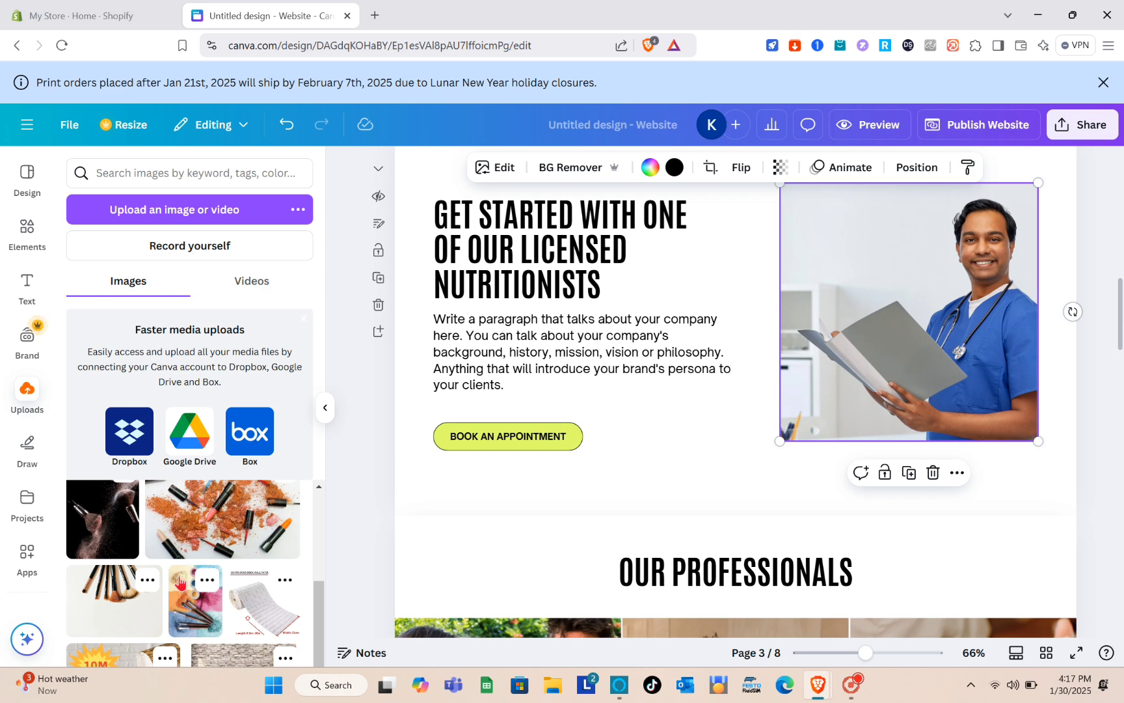
mouse_move(194, 622)
mouse_down()
mouse_move(800, 344)
mouse_move(845, 364)
mouse_up()
Replace the dietician, physical therapist and gastroenterologist photos with makeup brushes, powder-brush and lipstick images
scroll(613, 443, down, 6)
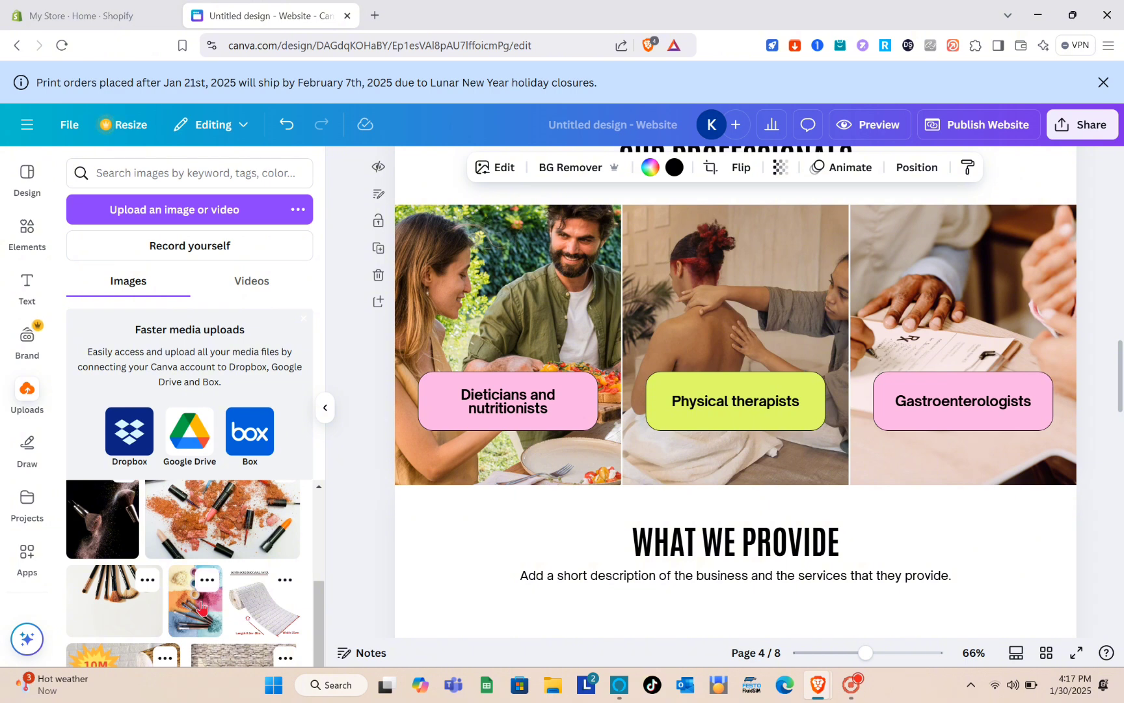
scroll(201, 605, up, 1)
click(161, 587)
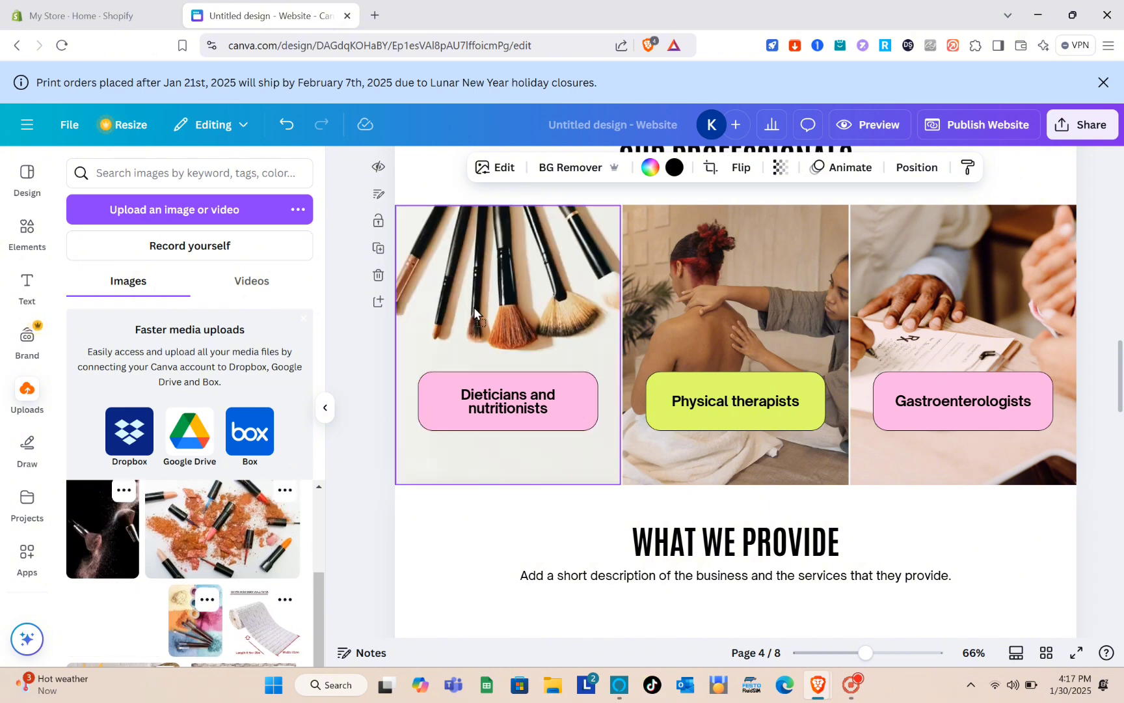
mouse_move(111, 533)
mouse_down()
mouse_move(647, 333)
mouse_move(682, 334)
mouse_up()
drag(218, 541, 930, 326)
scroll(702, 412, up, 15)
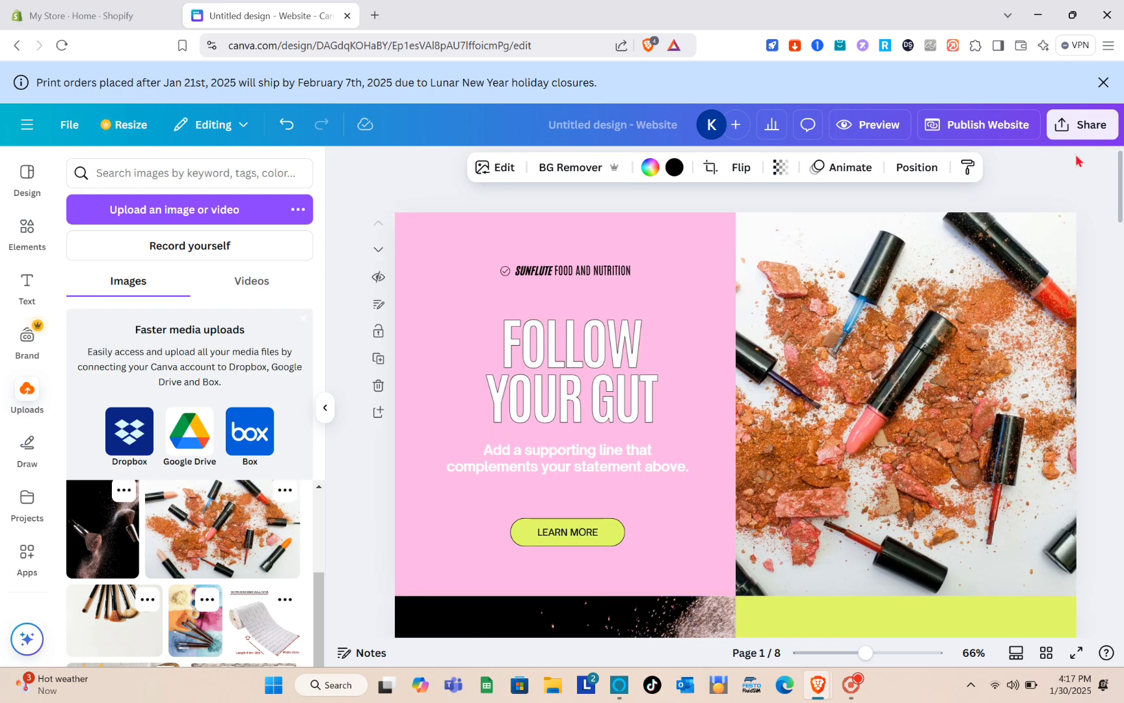
click(1059, 195)
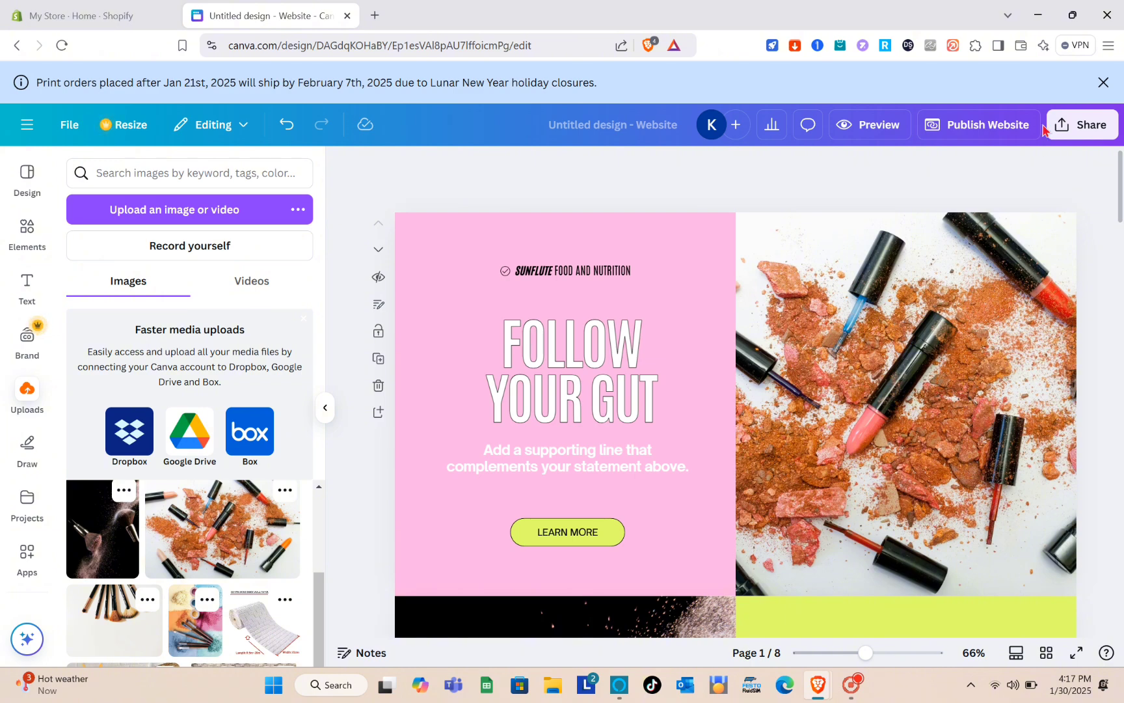
scroll(778, 402, down, 8)
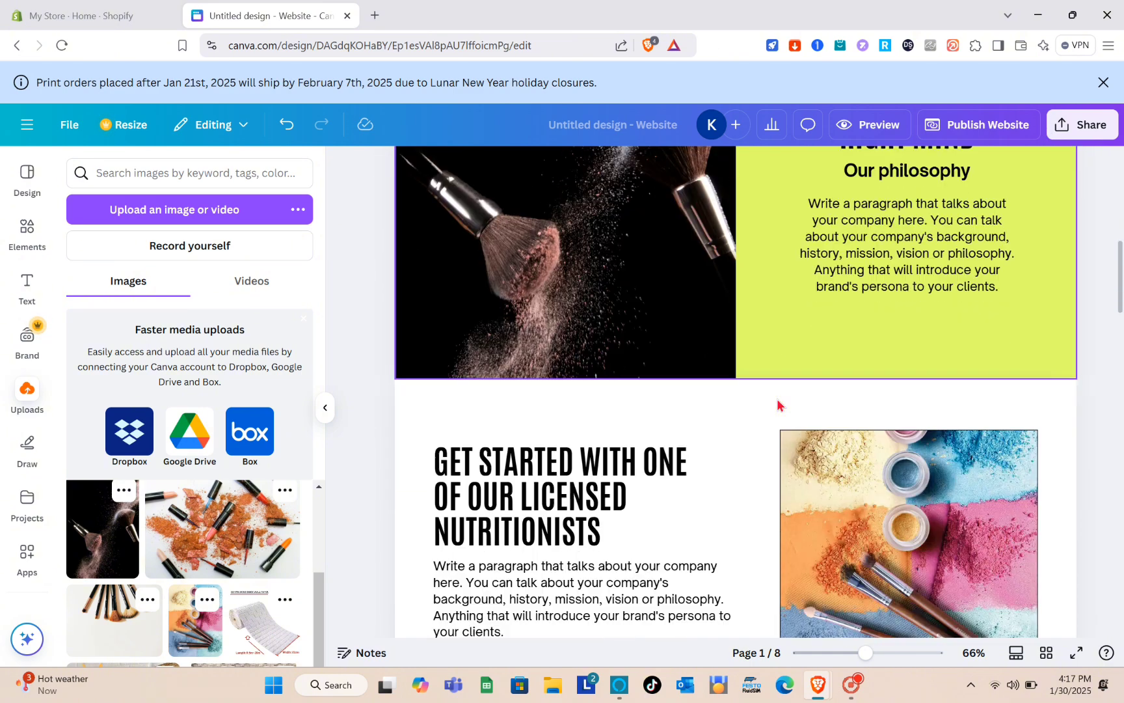
scroll(778, 402, up, 8)
Delete the SUNFLUTE FOOD AND NUTRITION text and the small check-circle icon
click(564, 276)
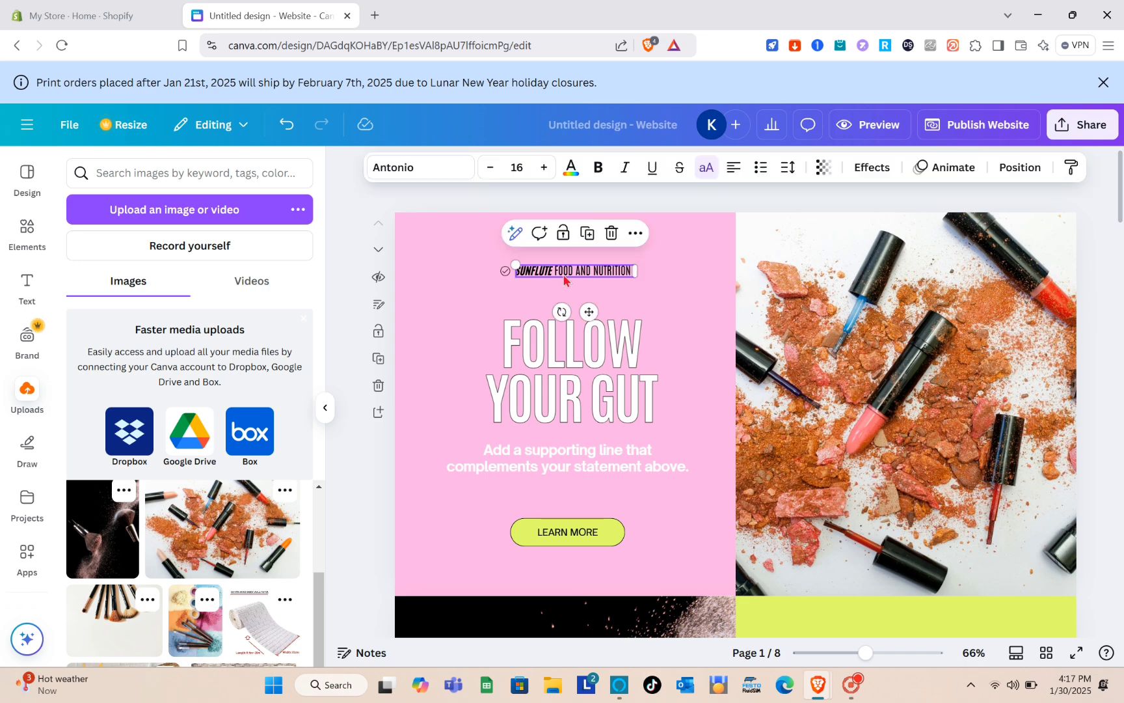
key(Delete)
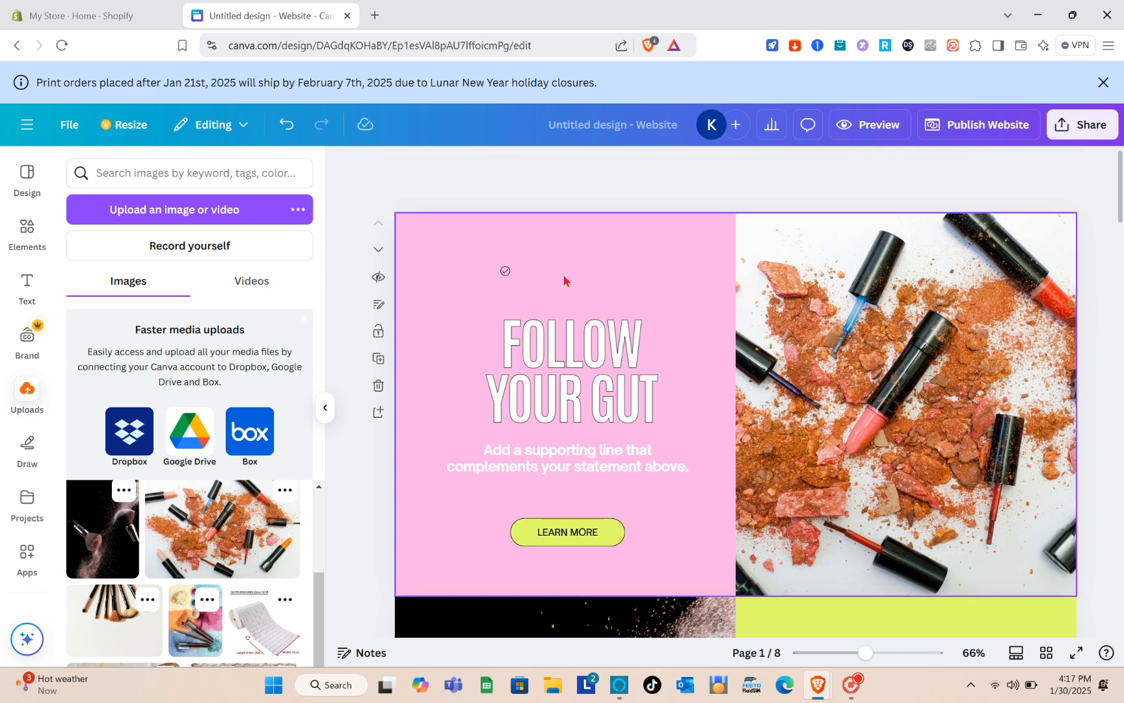
click(505, 271)
key(Delete)
Change the FOLLOW YOUR GUT headline to 'SHOW YOUR / BEST GLOW' on two lines
click(600, 419)
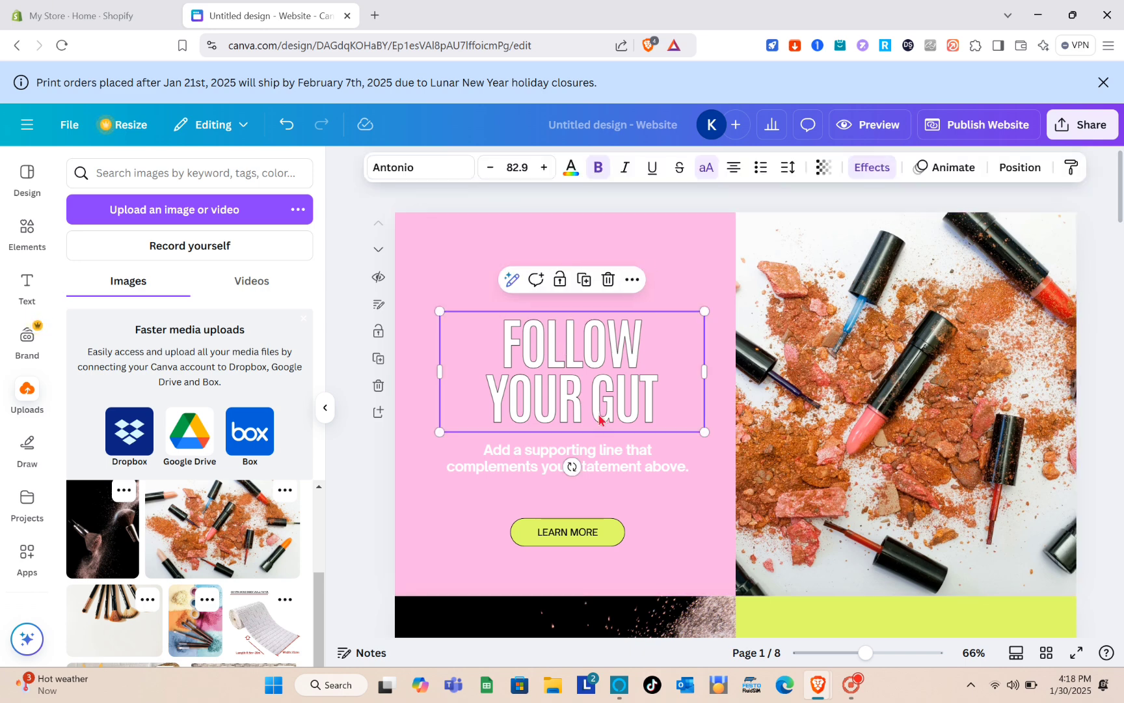
click(599, 420)
triple_click(598, 413)
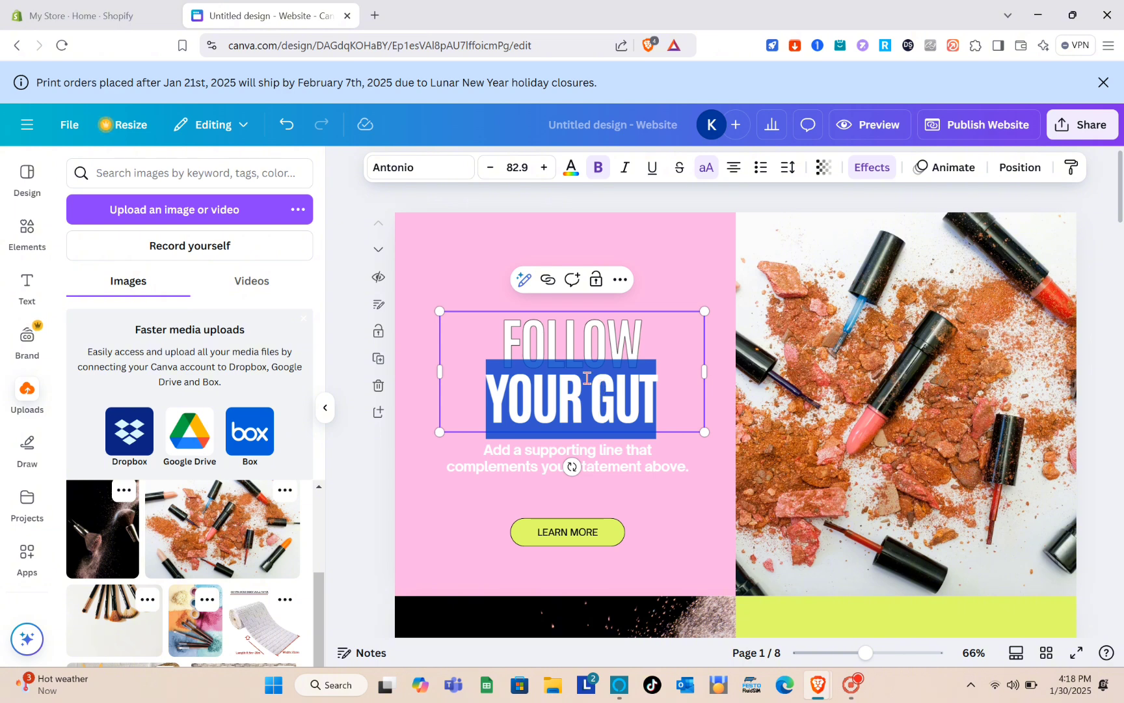
key(ctrl+a)
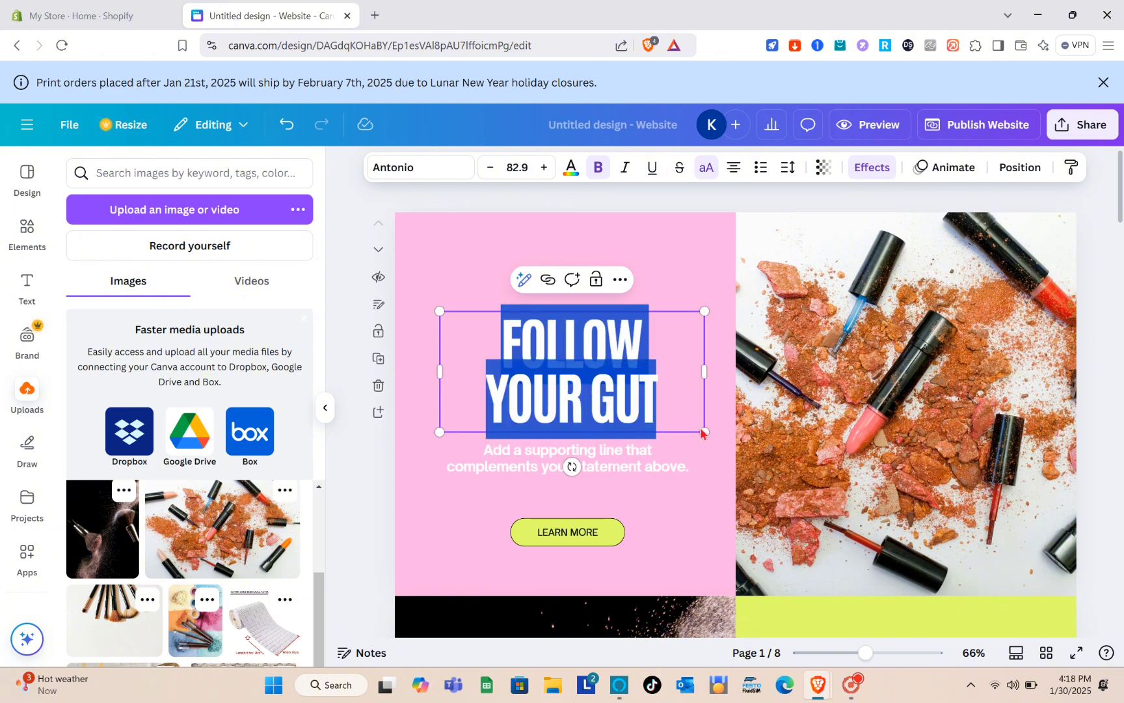
text(SHOW YO)
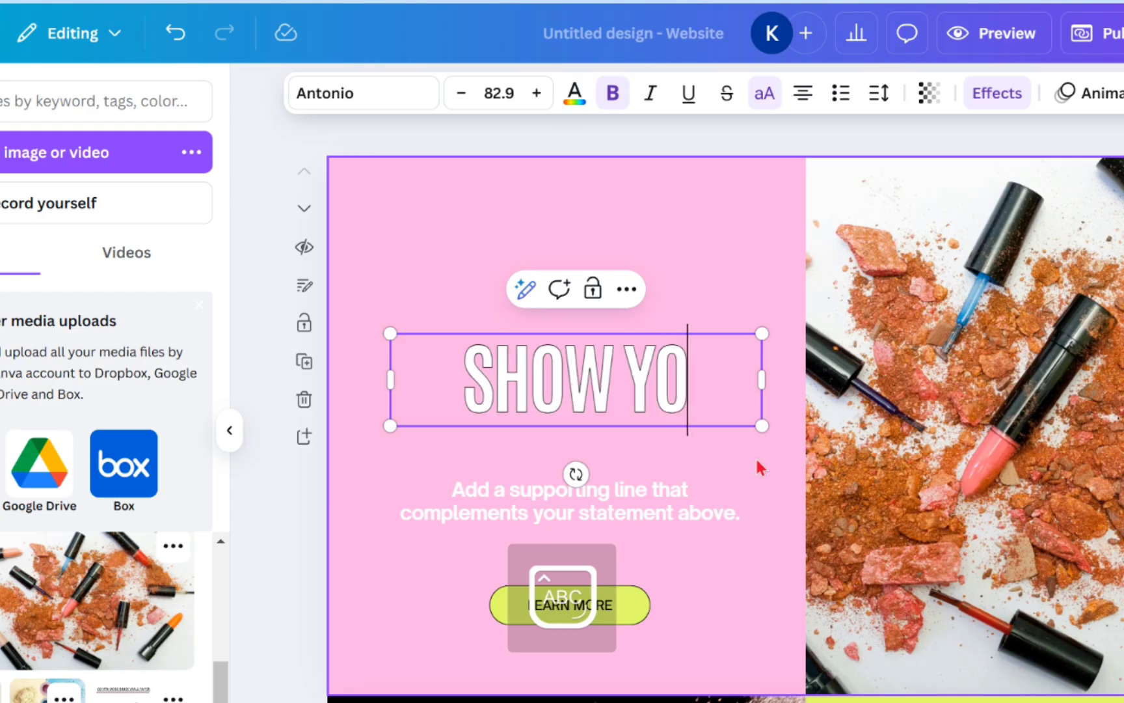
text(UR)
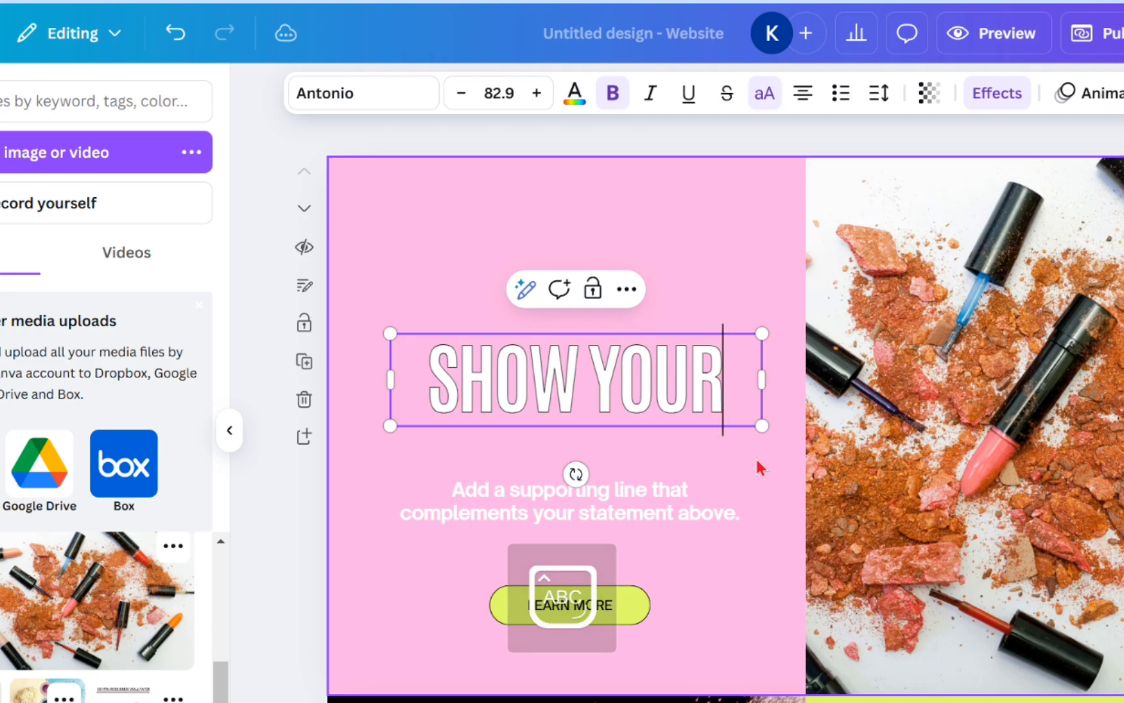
key(Return)
text(BET)
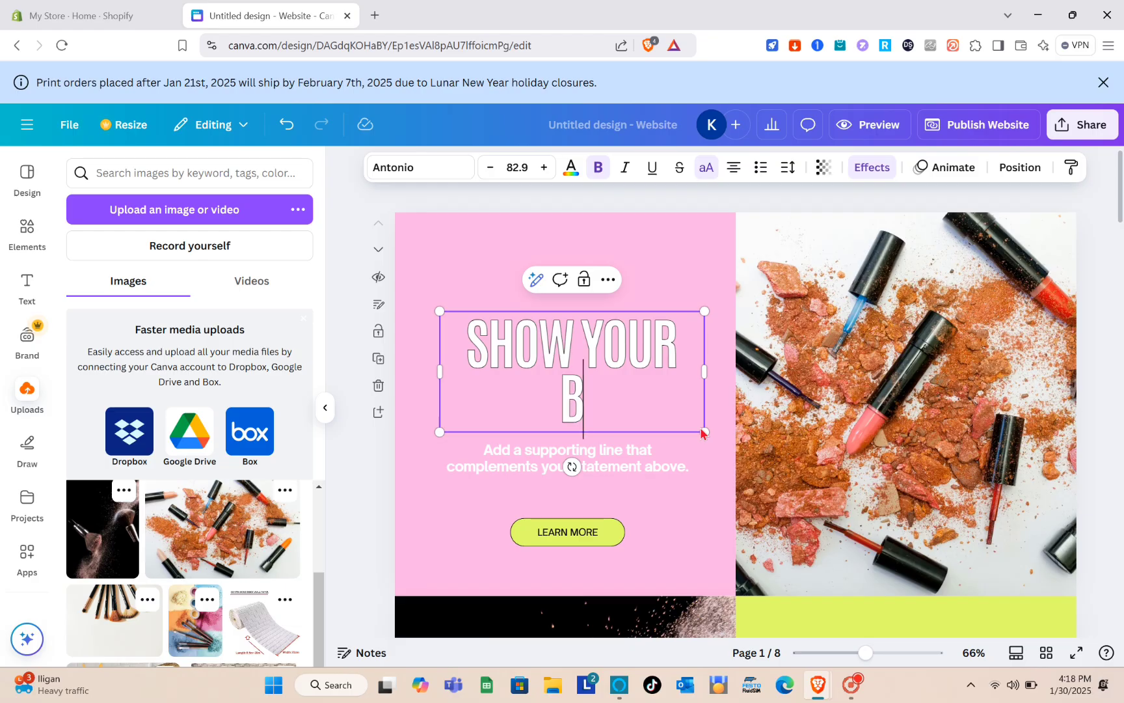
key(BackSpace)
text(S)
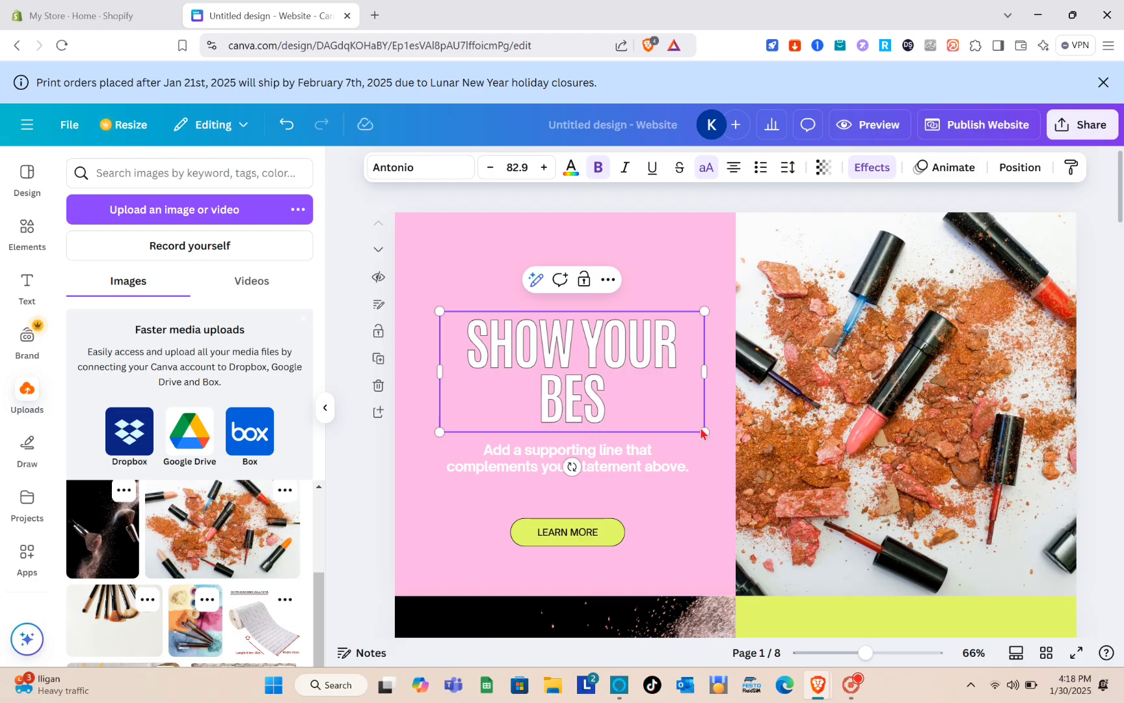
text(T GLOW)
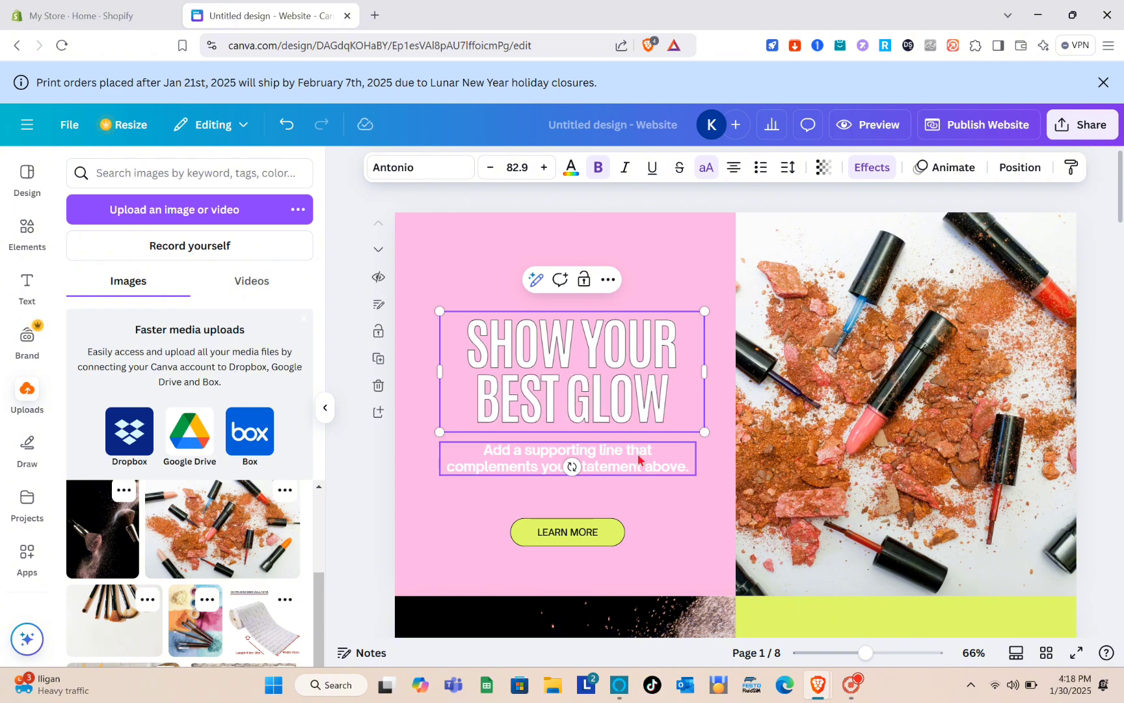
key(BackSpace)
key(BackSpace)
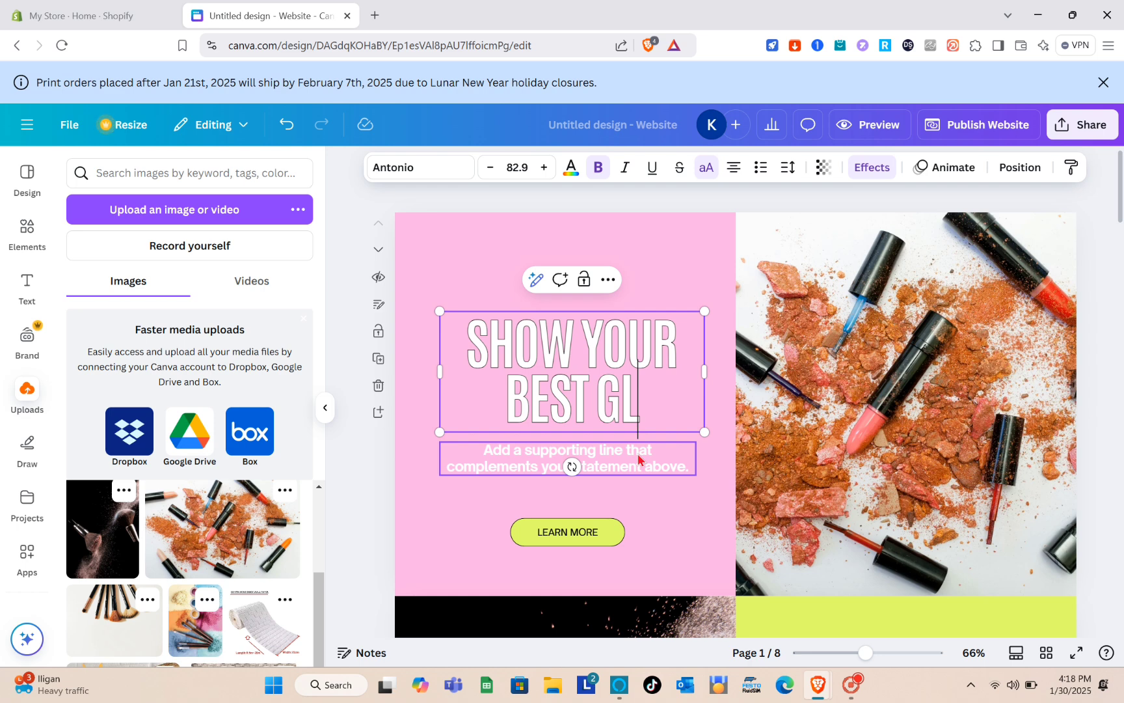
text(OW)
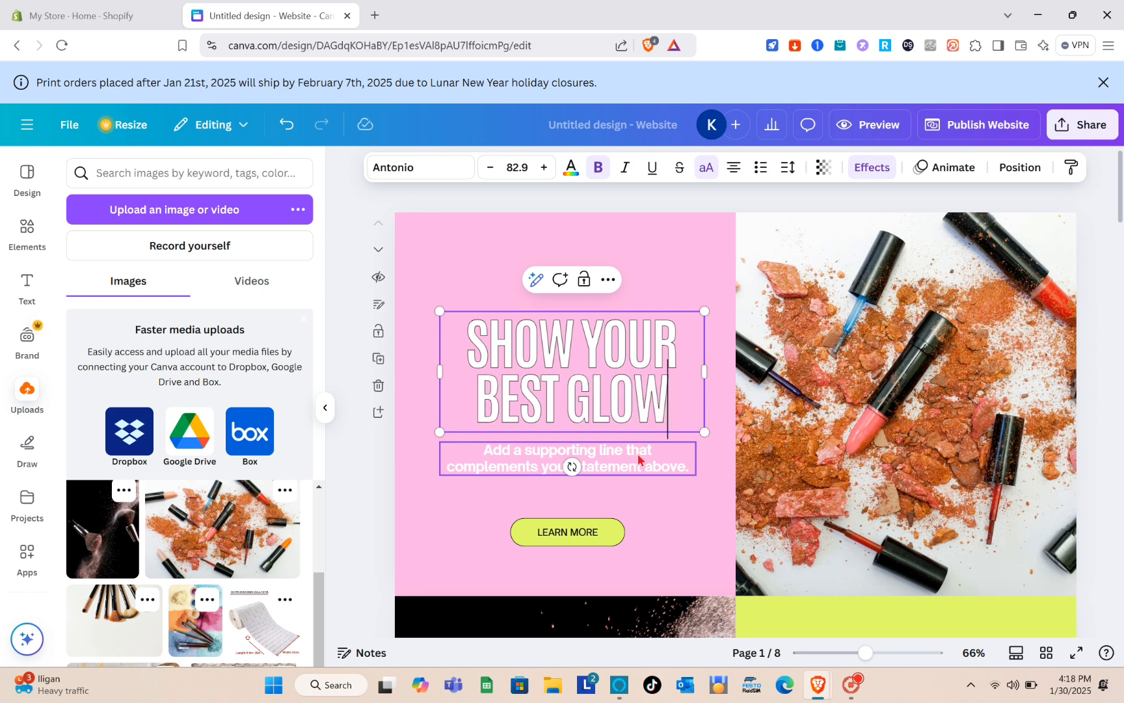
click(652, 482)
Clear all the supporting text beneath the headline, leaving the box empty
click(628, 462)
click(628, 458)
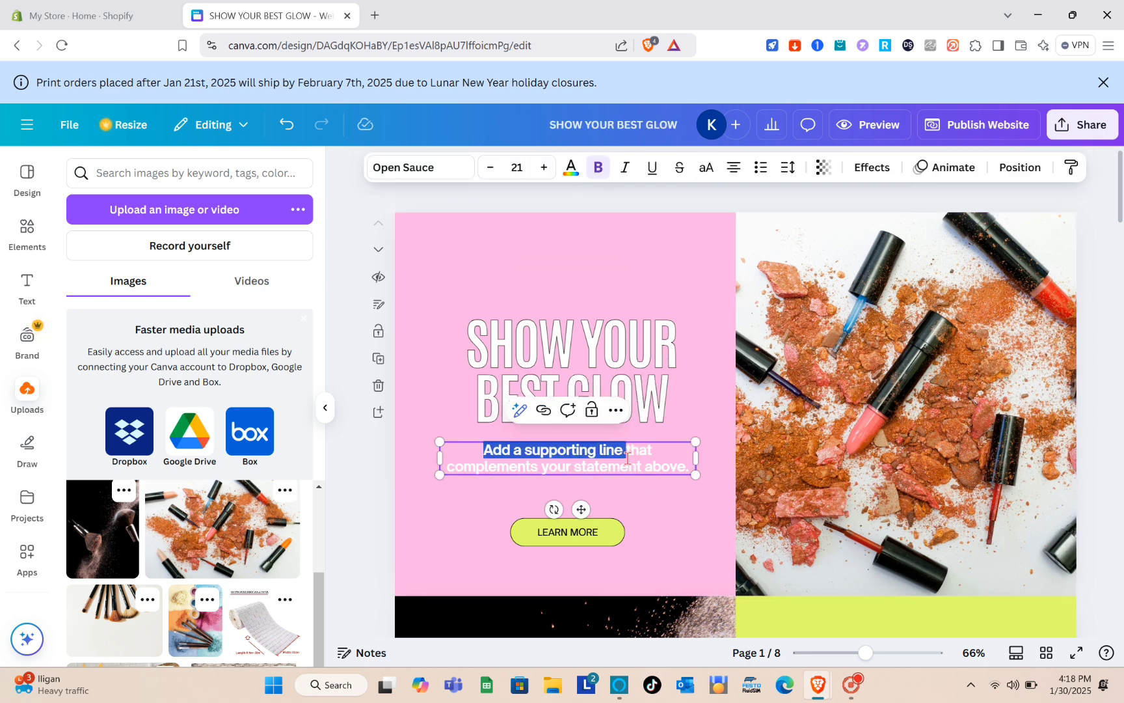
key(BackSpace)
key(ctrl+a)
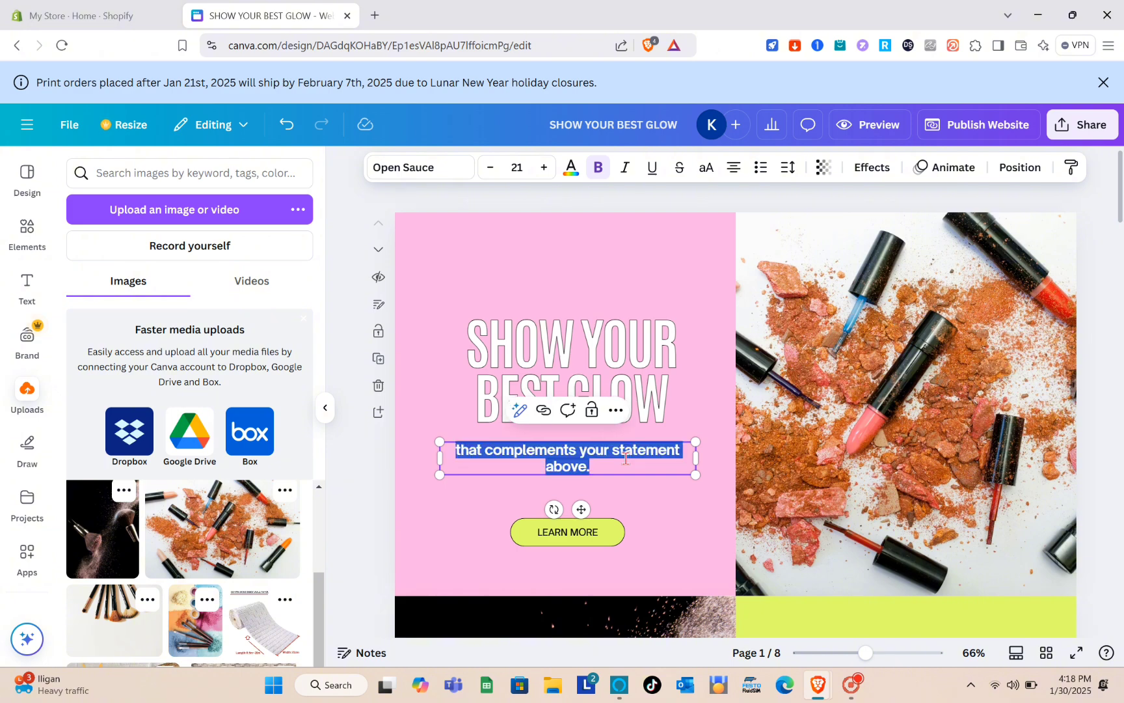
key(BackSpace)
click(706, 510)
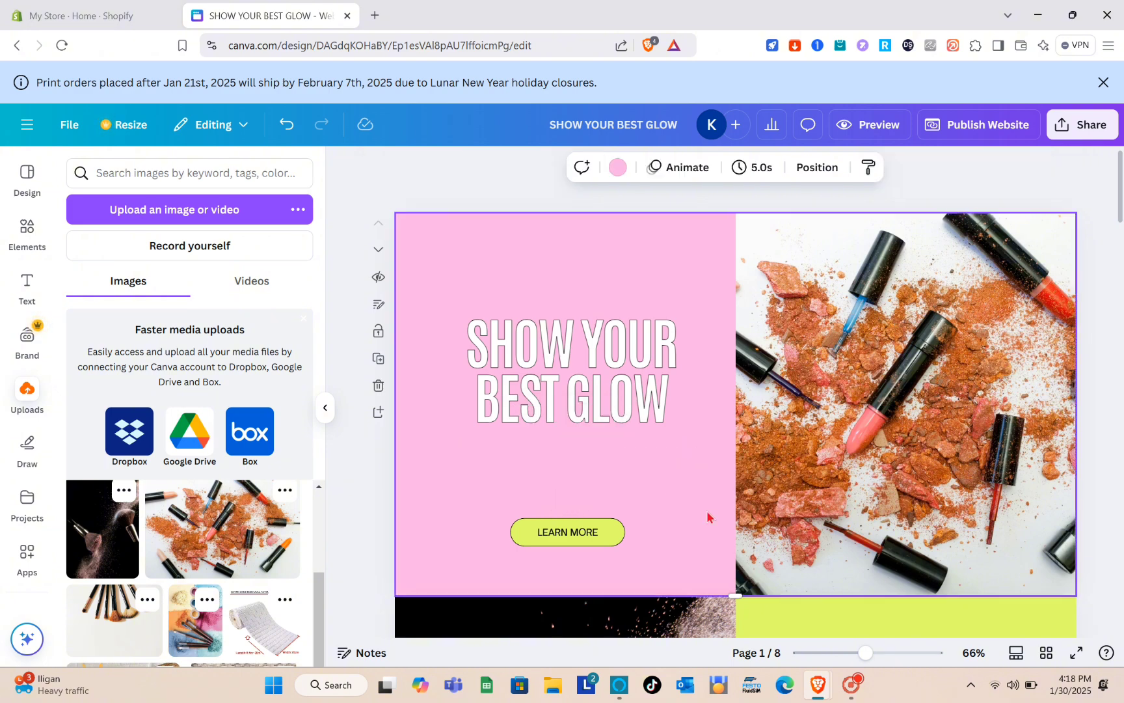
Review the site's pages, then open the Publish website panel with the show-your-best-glow URL
scroll(708, 517, down, 15)
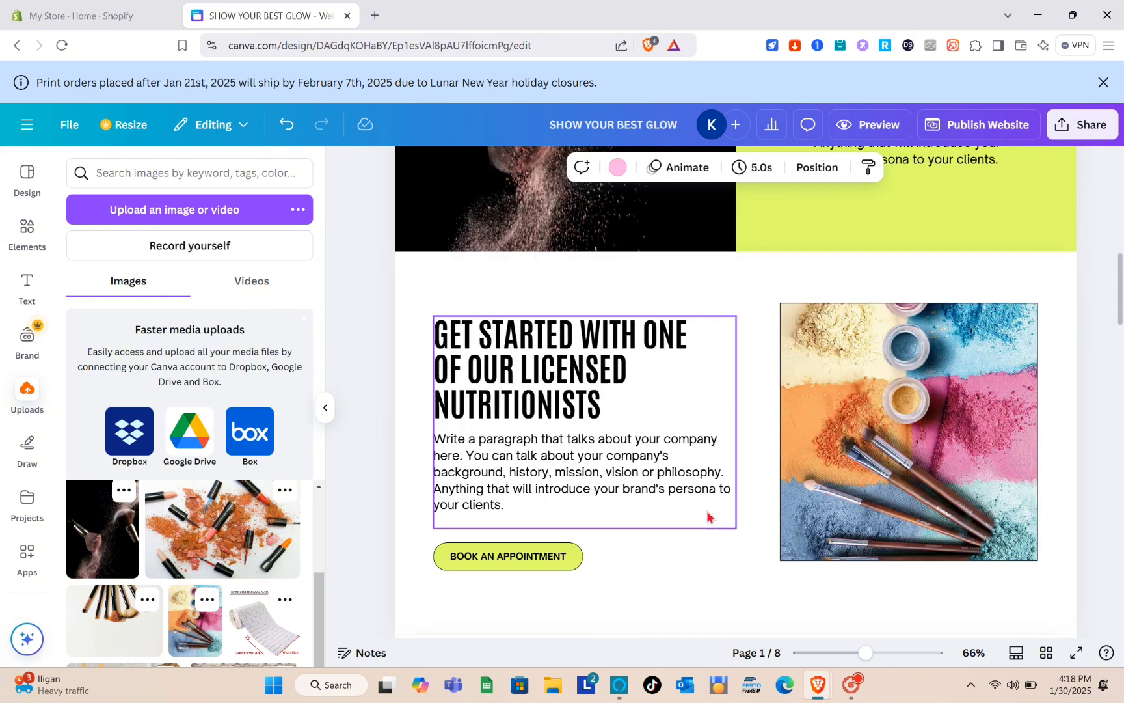
scroll(708, 517, down, 15)
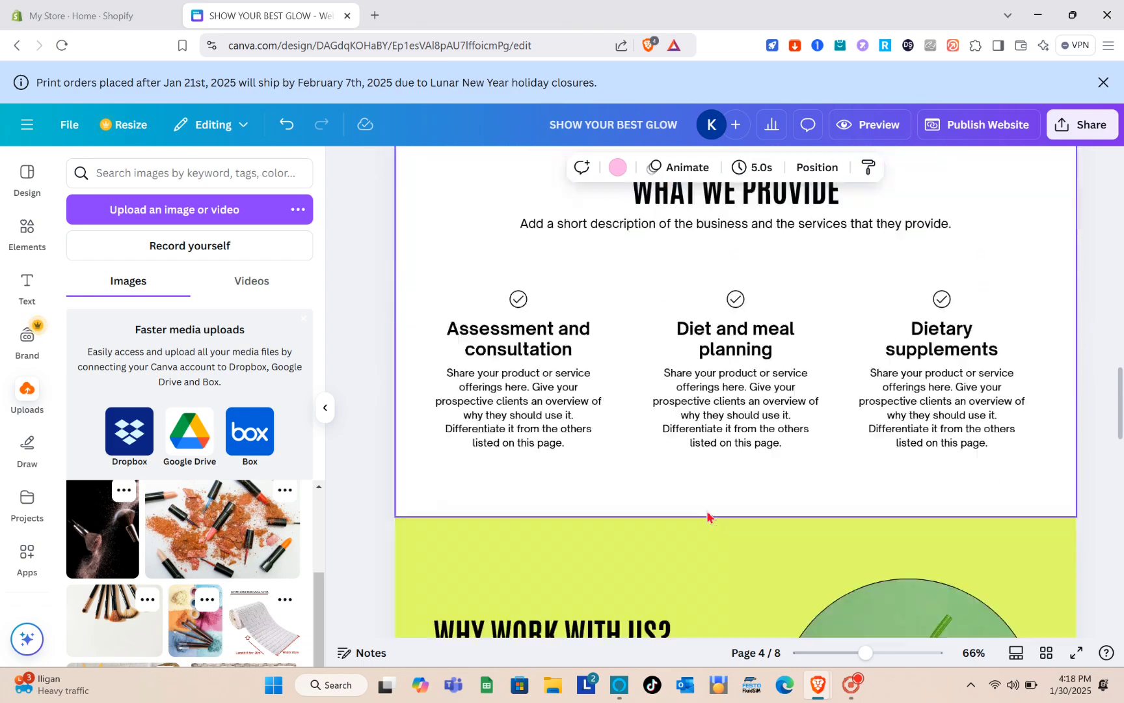
scroll(709, 518, down, 1)
scroll(709, 518, up, 20)
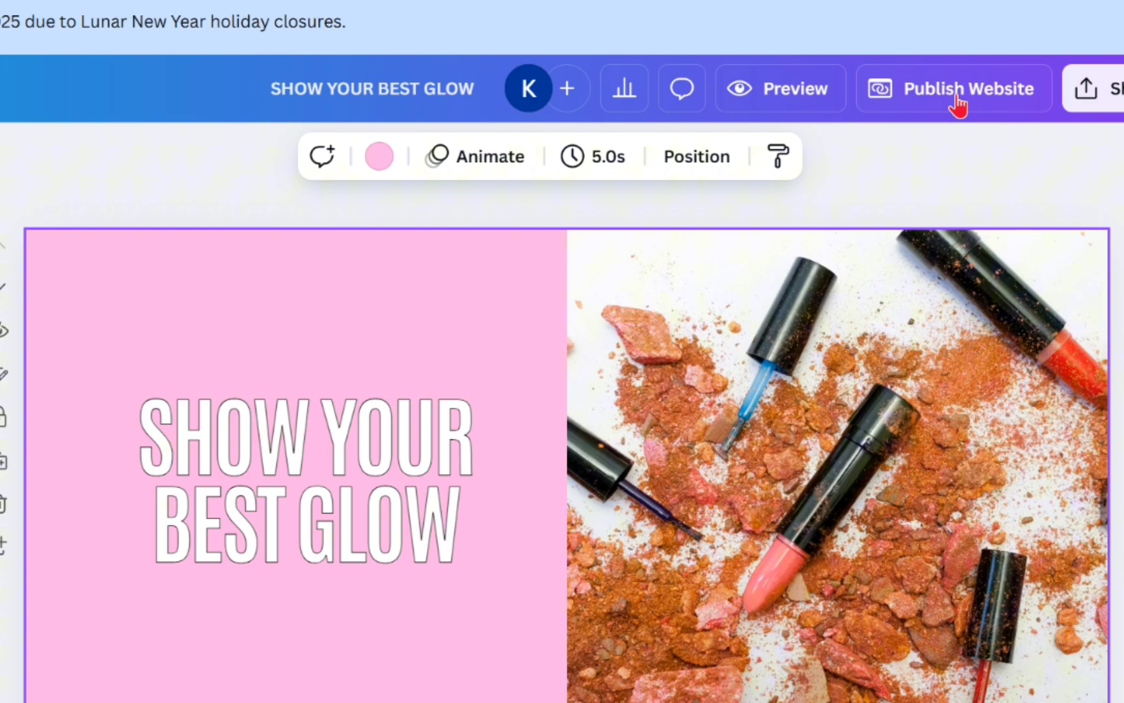
click(957, 97)
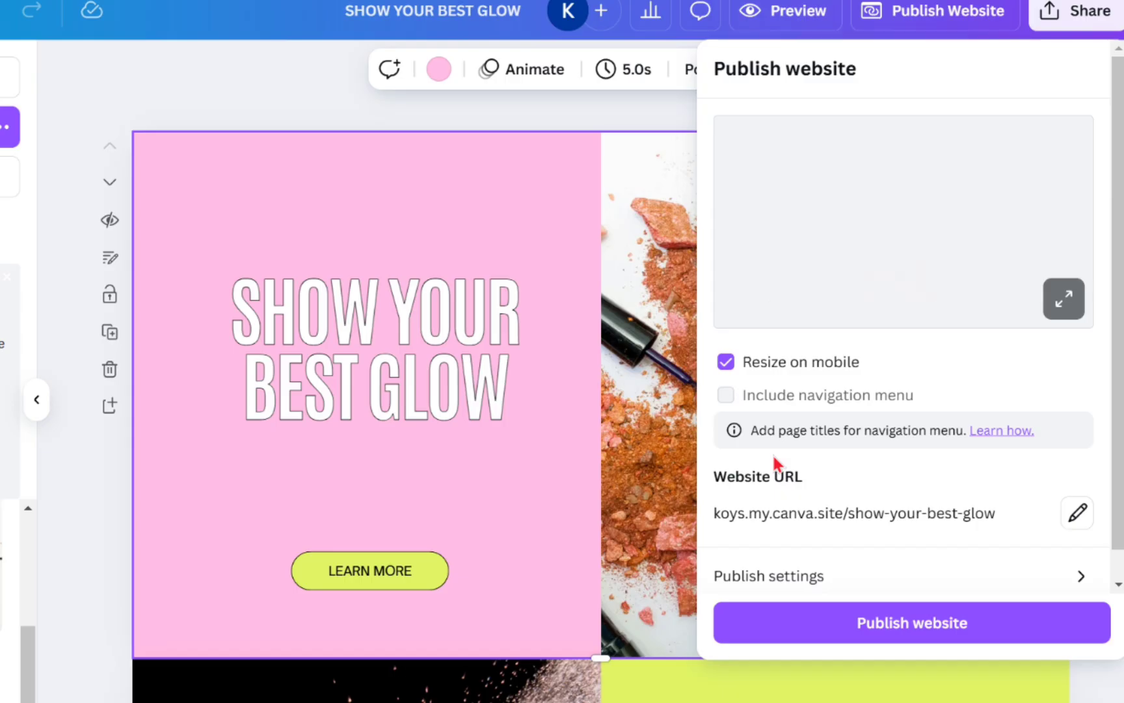
Publish the website and view it live at koys.my.canva.site/show-your-best-glow
scroll(860, 447, down, 1)
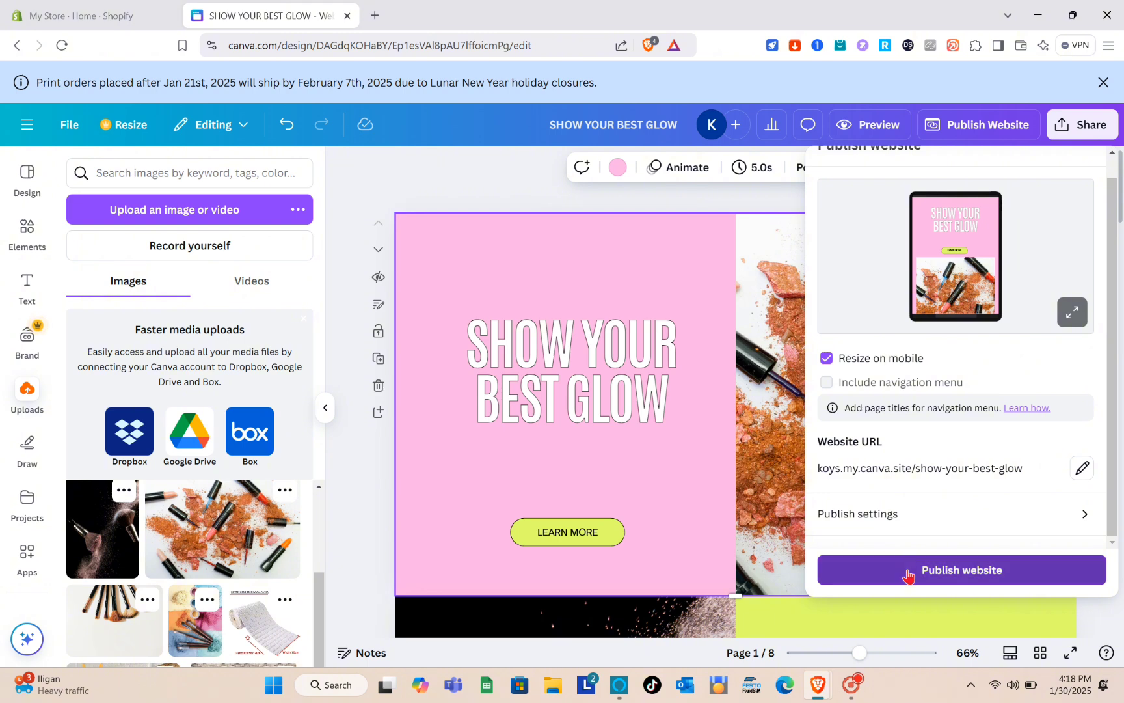
click(908, 570)
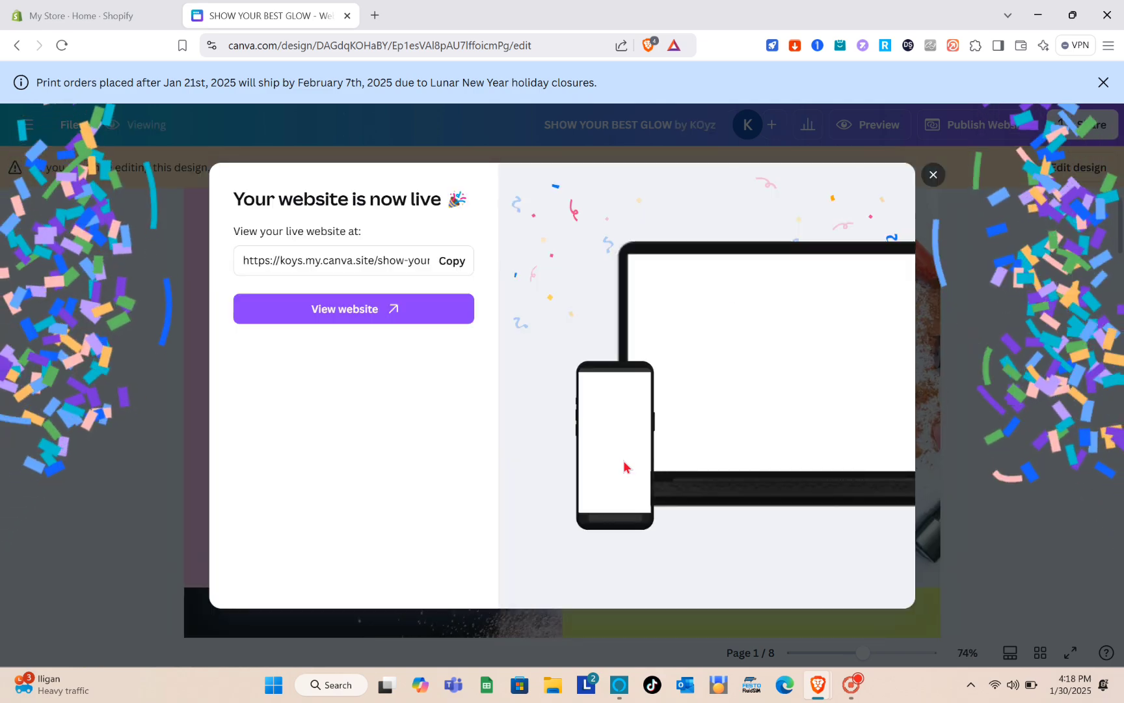
click(388, 311)
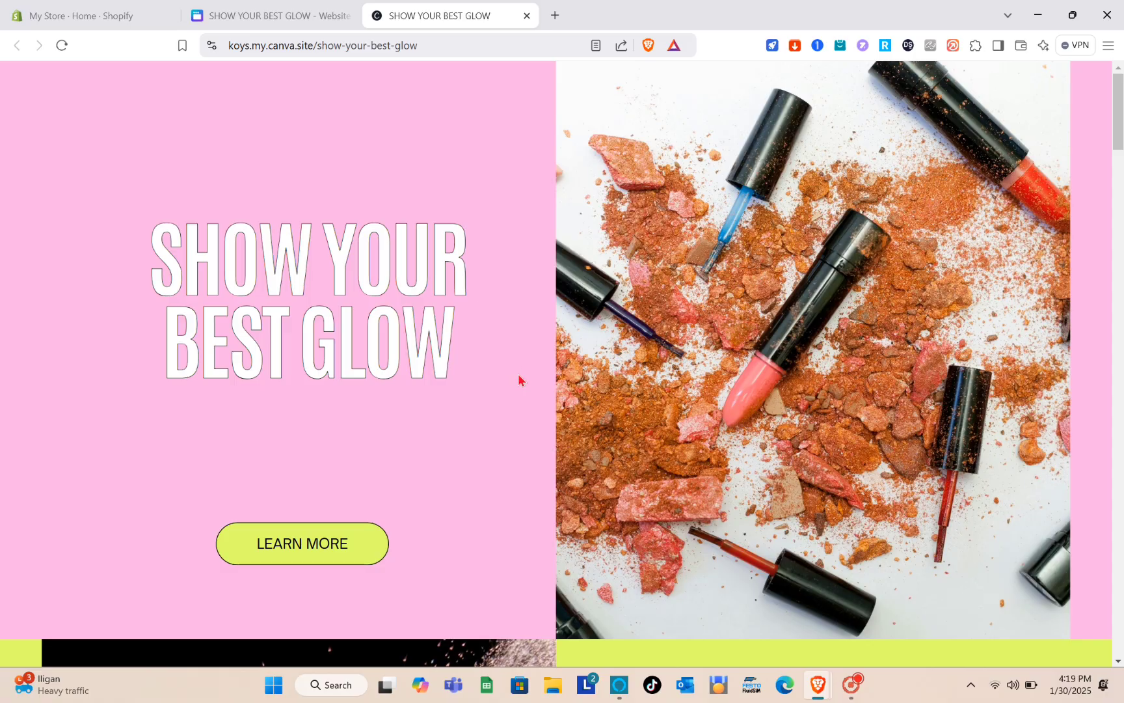
Scroll through the live Canva site, then return to the 'My Store · Home · Shopify' tab
scroll(518, 380, down, 20)
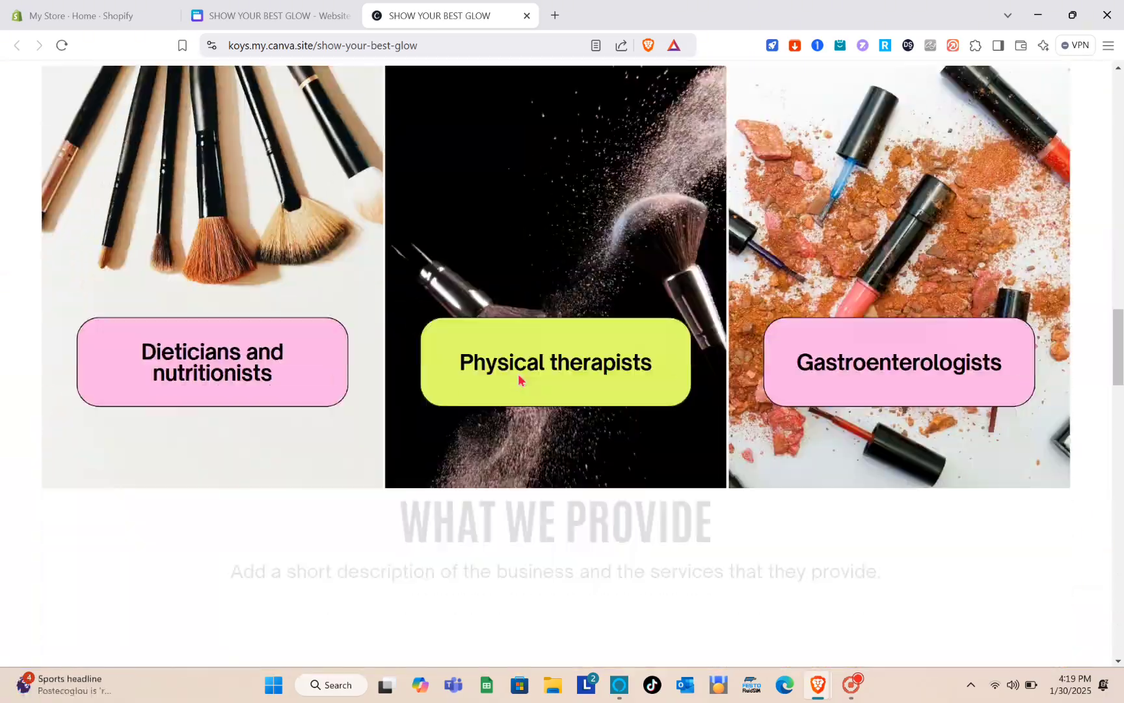
scroll(519, 380, down, 15)
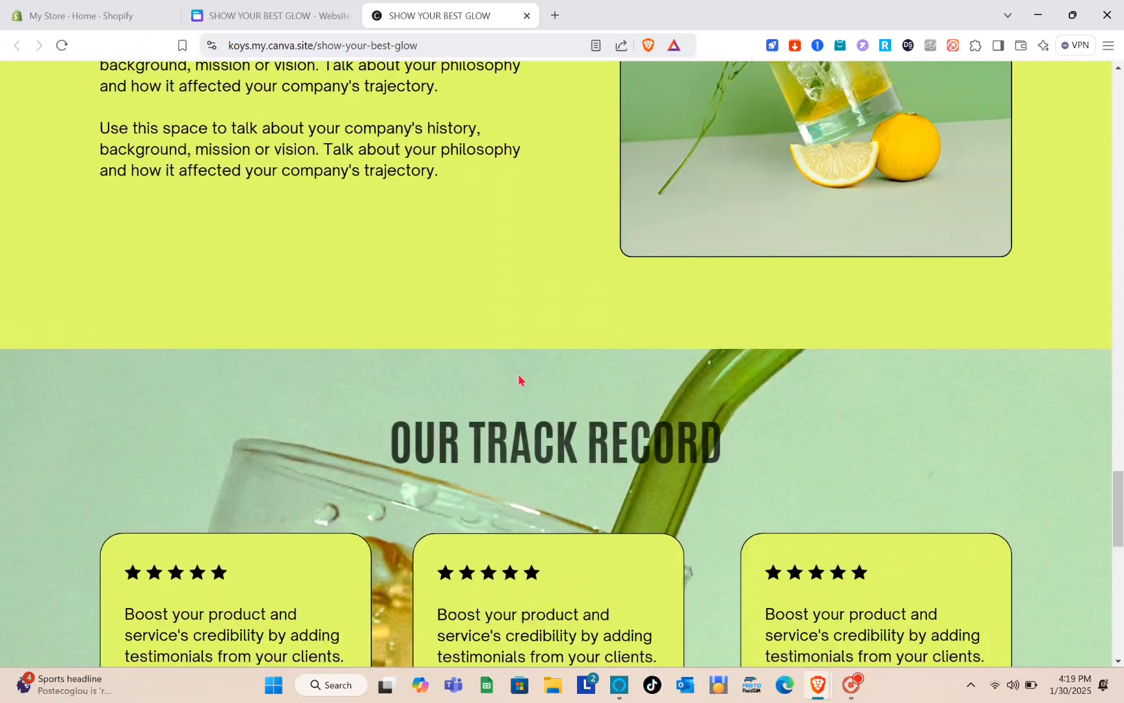
scroll(518, 380, up, 20)
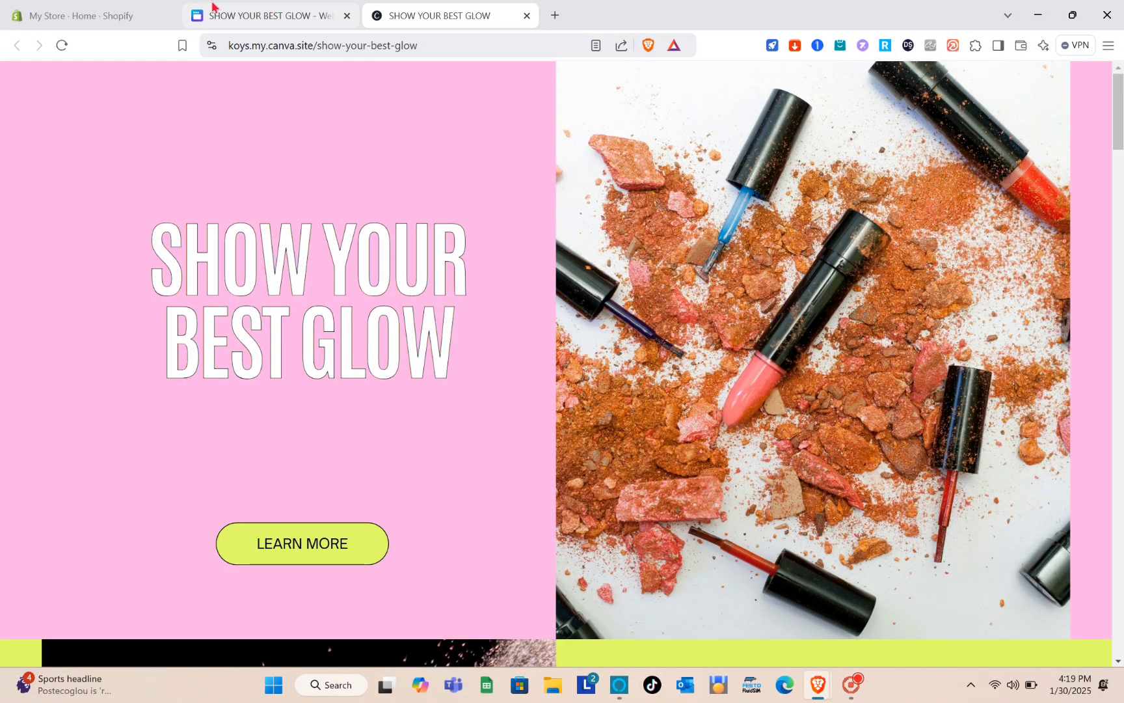
click(91, 8)
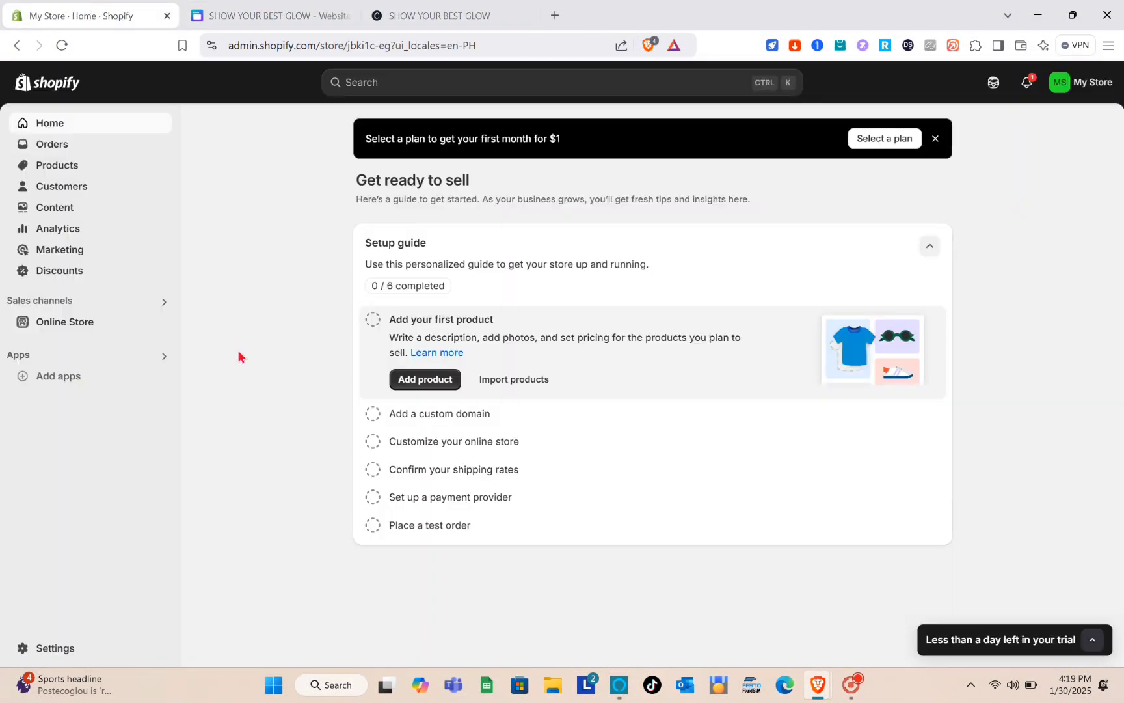
Reach the Shopify App Store from Online Store's recommended apps, opening it in a new tab
click(1101, 87)
click(1101, 87)
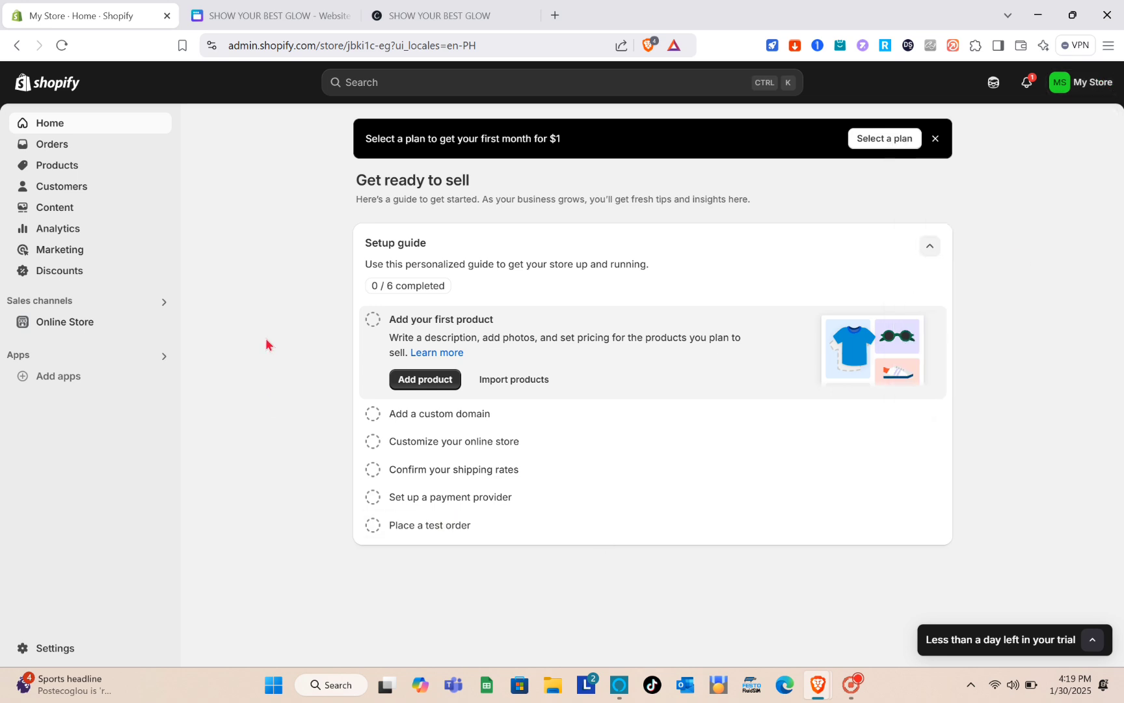
click(93, 322)
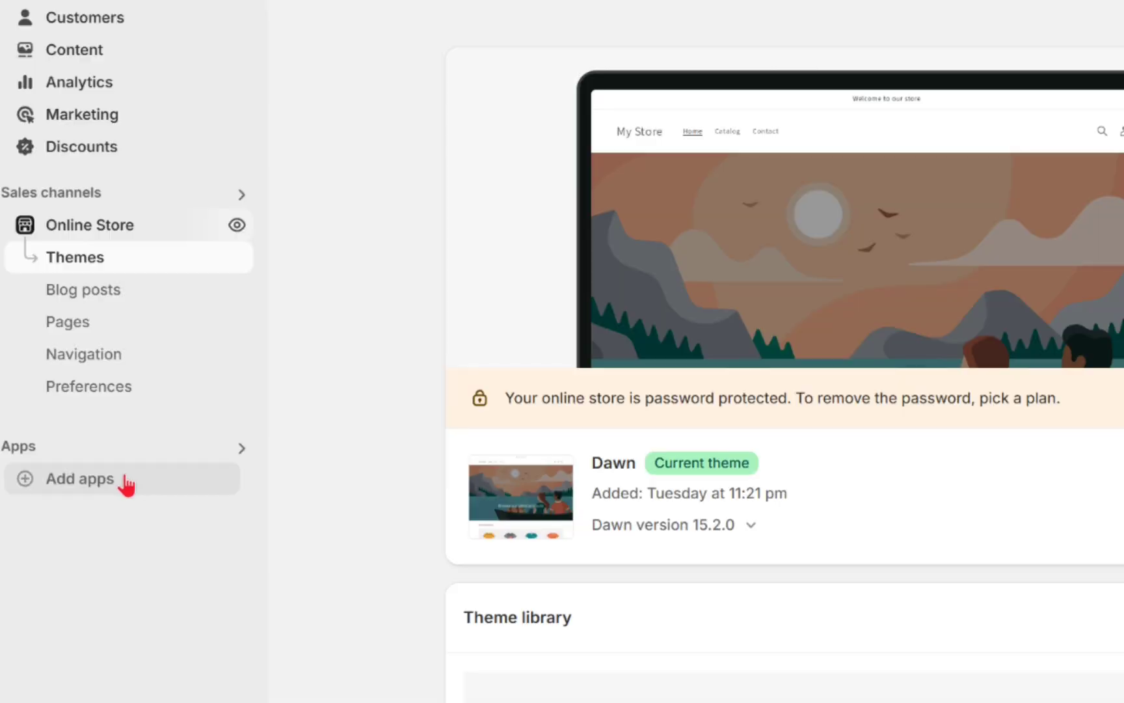
click(87, 488)
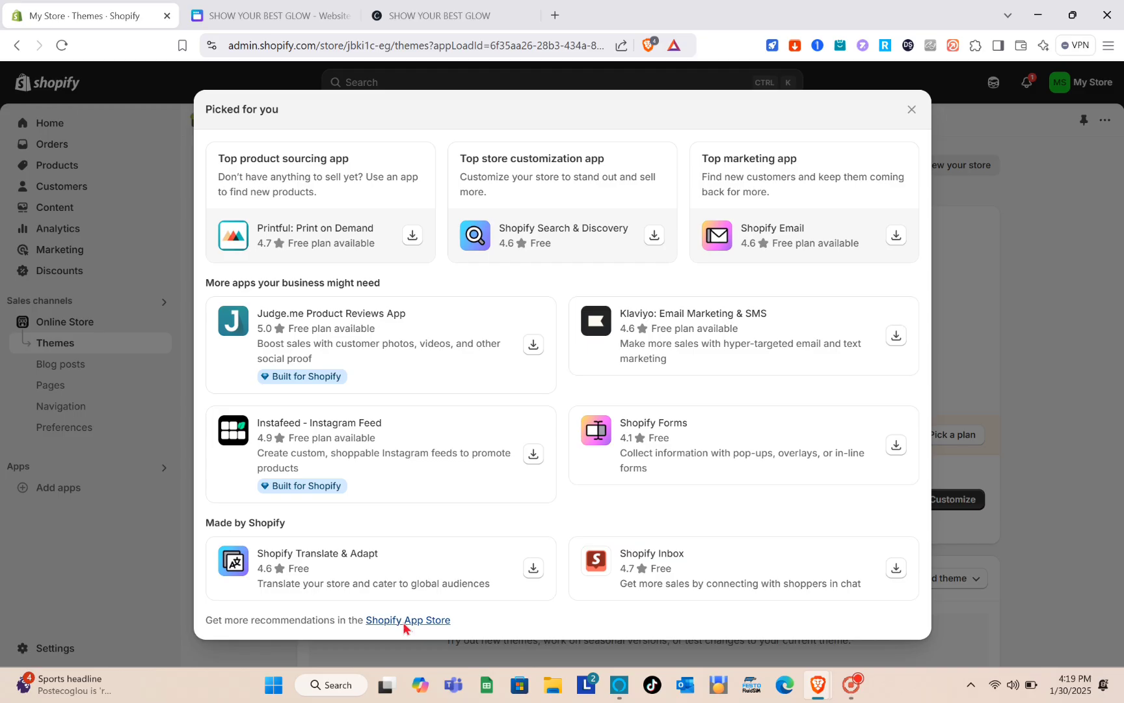
click(405, 622)
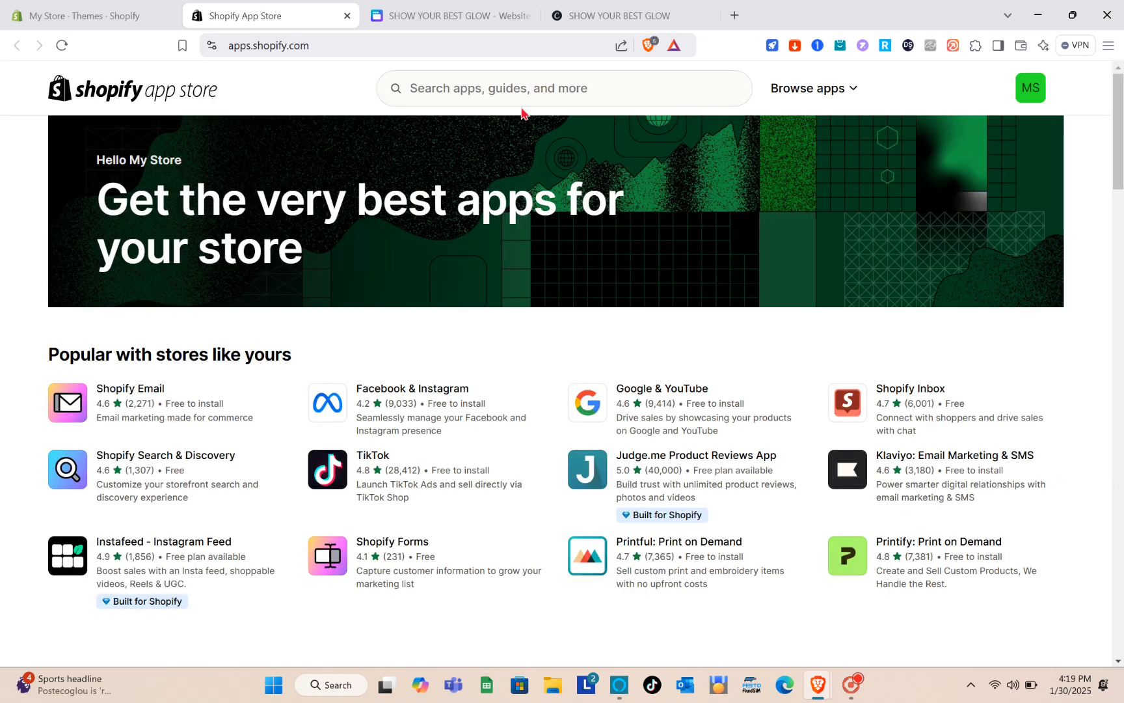
Search the Shopify App Store for 'CANVA' to list the 48 matching apps
click(544, 88)
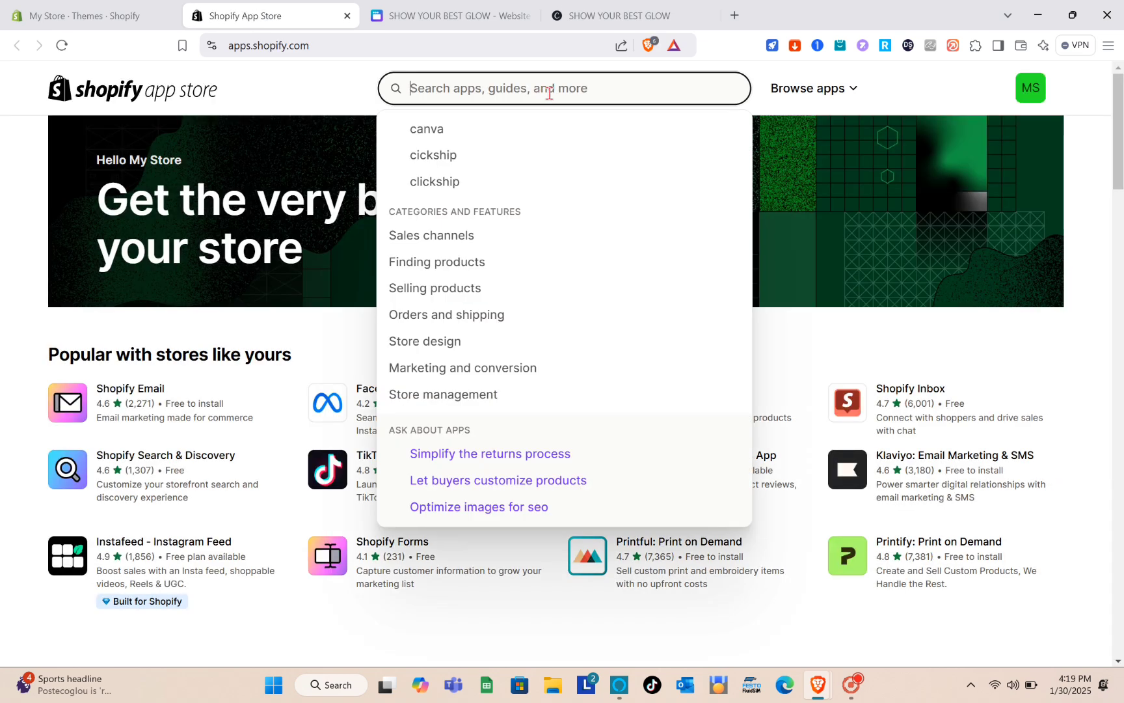
text(CANVA)
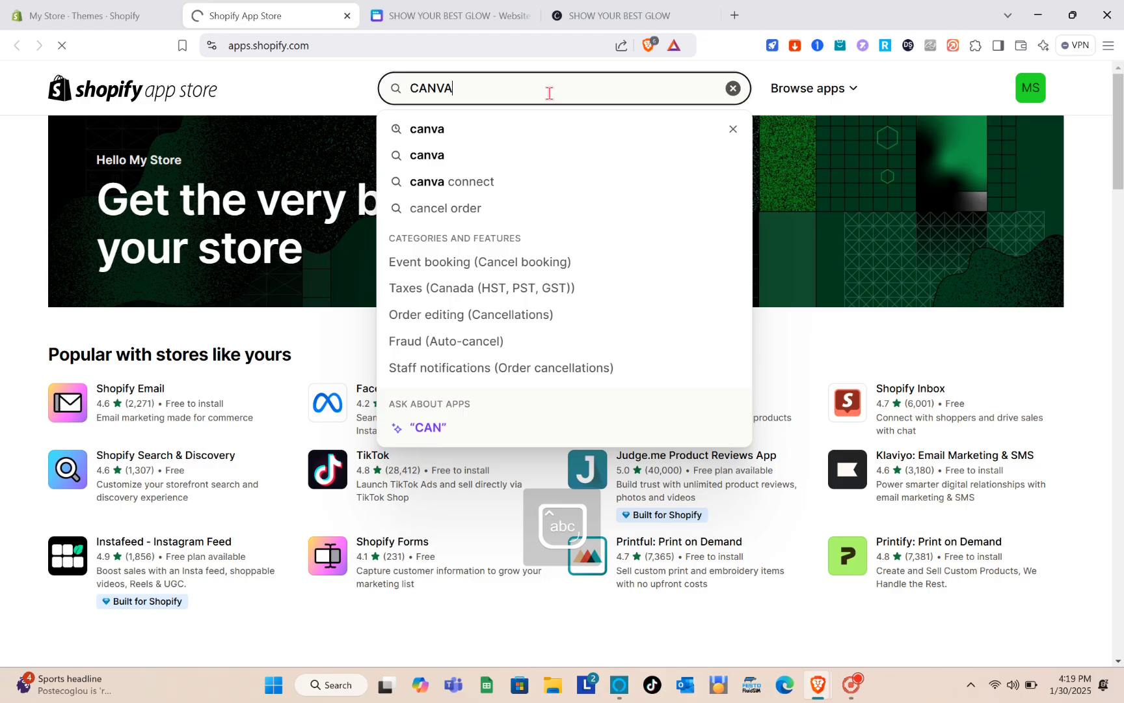
key(Return)
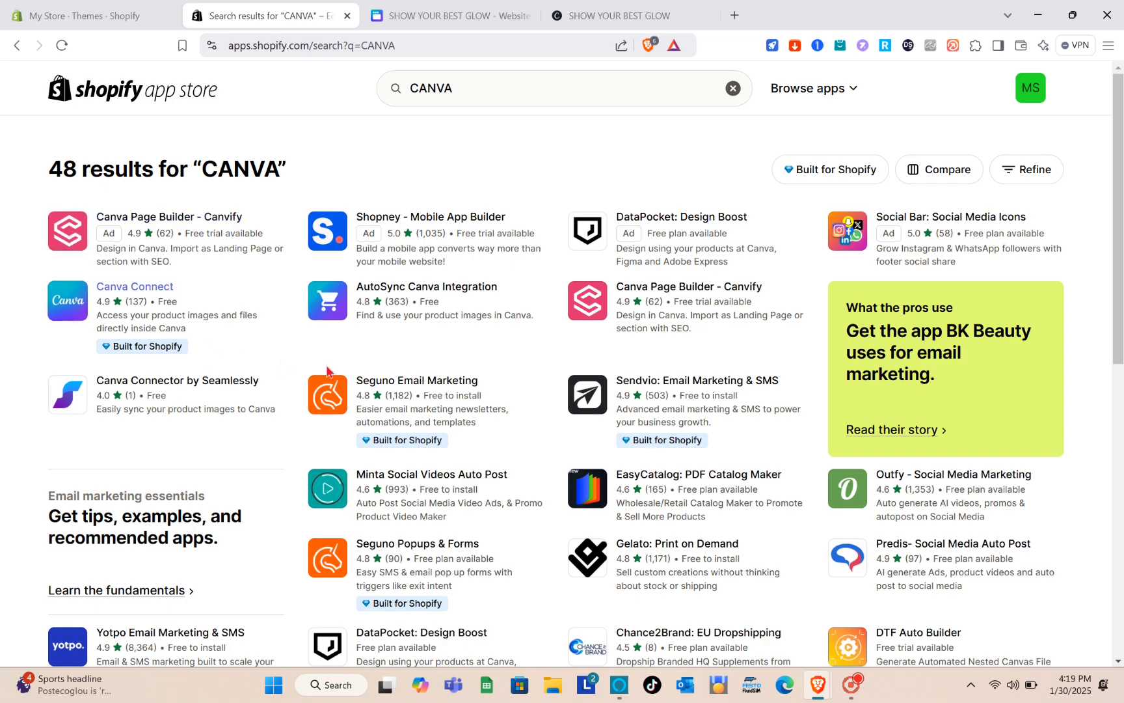
scroll(436, 460, down, 3)
scroll(436, 459, up, 3)
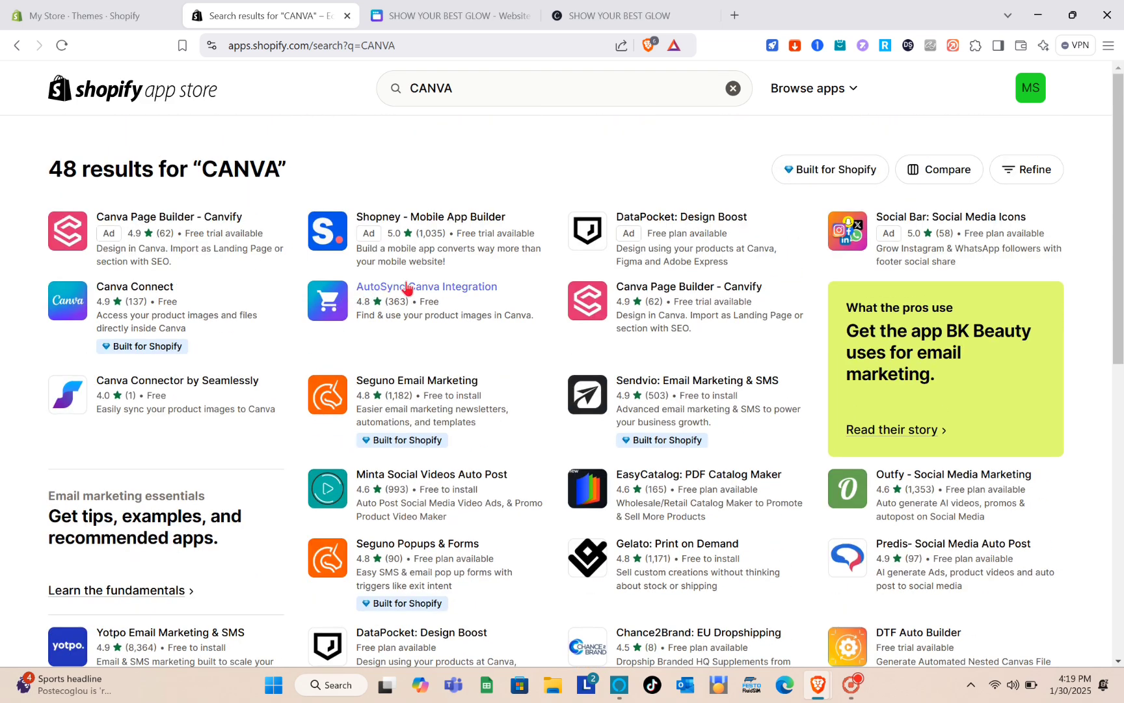
Open the AutoSync Canva Integration listing and begin installing it
click(438, 291)
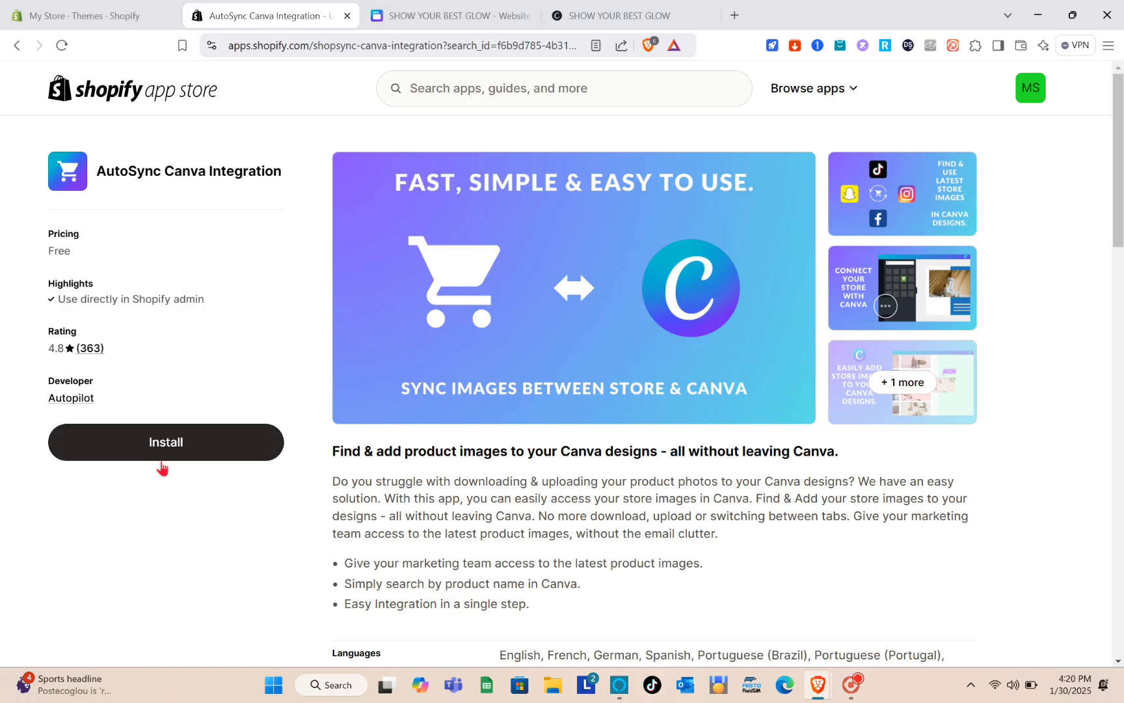
click(174, 445)
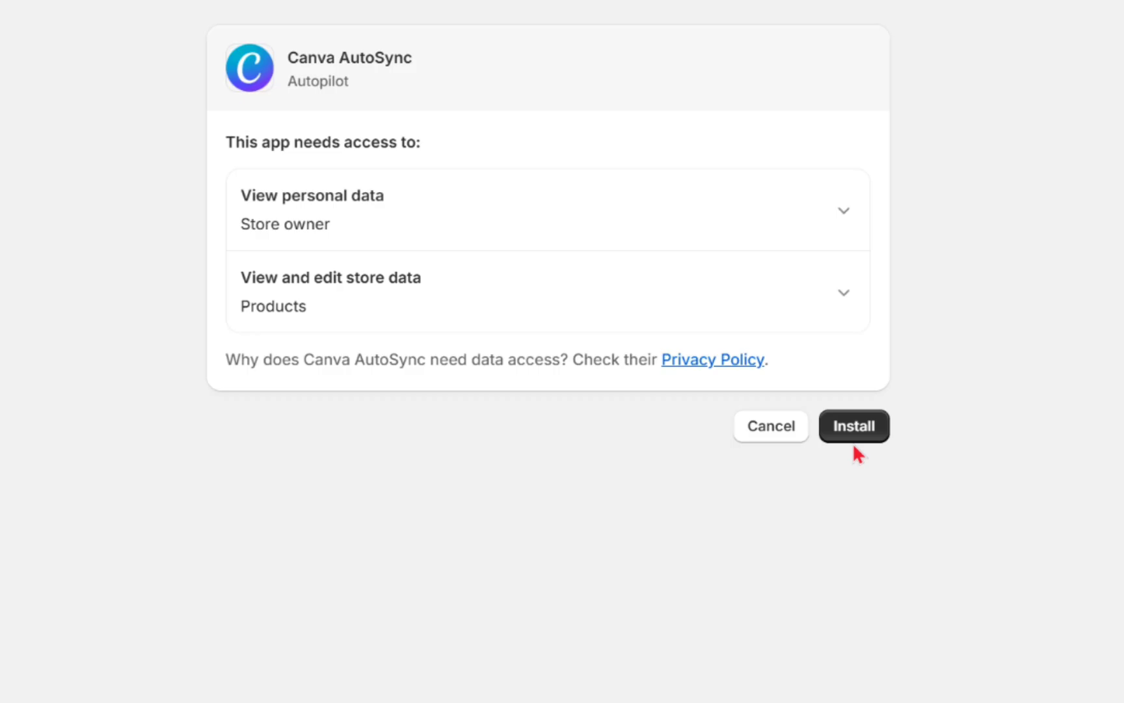
Approve the Canva AutoSync installation with its requested store permissions
click(845, 419)
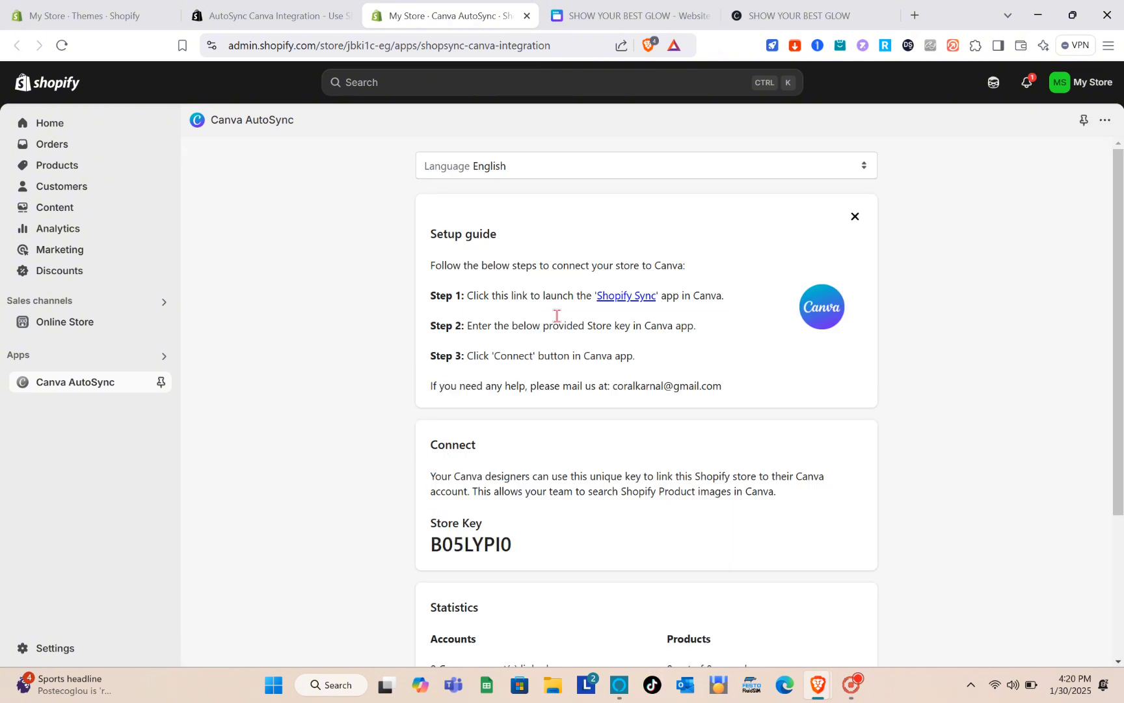
scroll(582, 349, down, 1)
scroll(582, 350, down, 1)
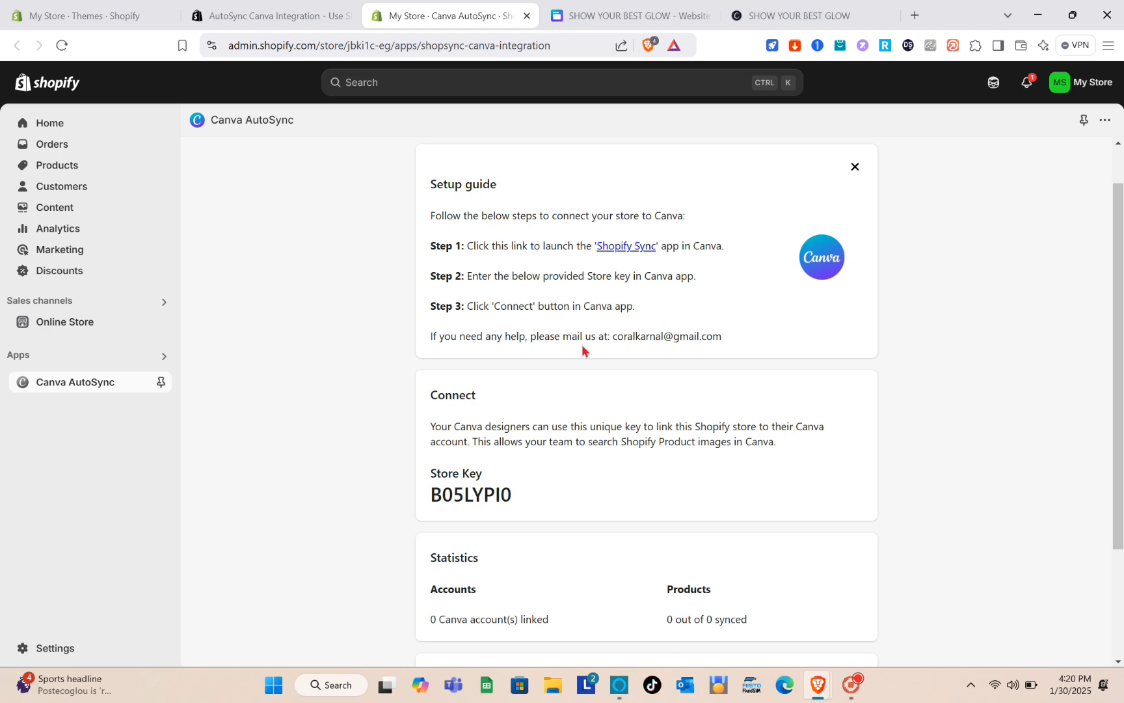
scroll(582, 344, down, 2)
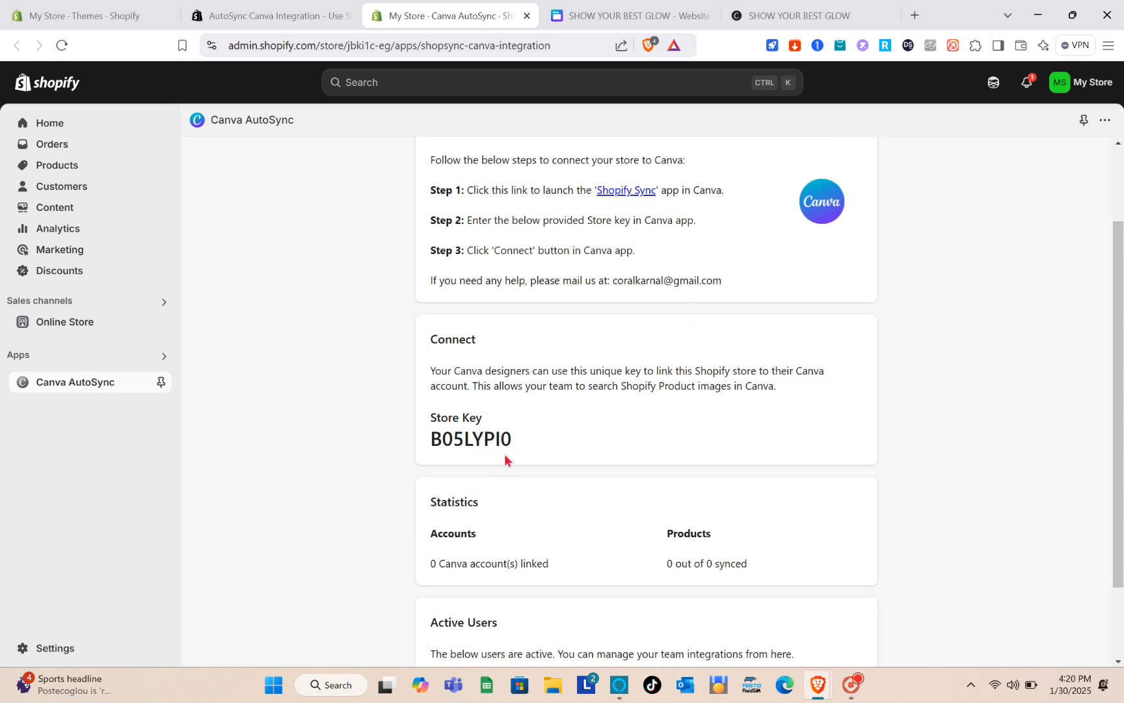
scroll(511, 455, up, 4)
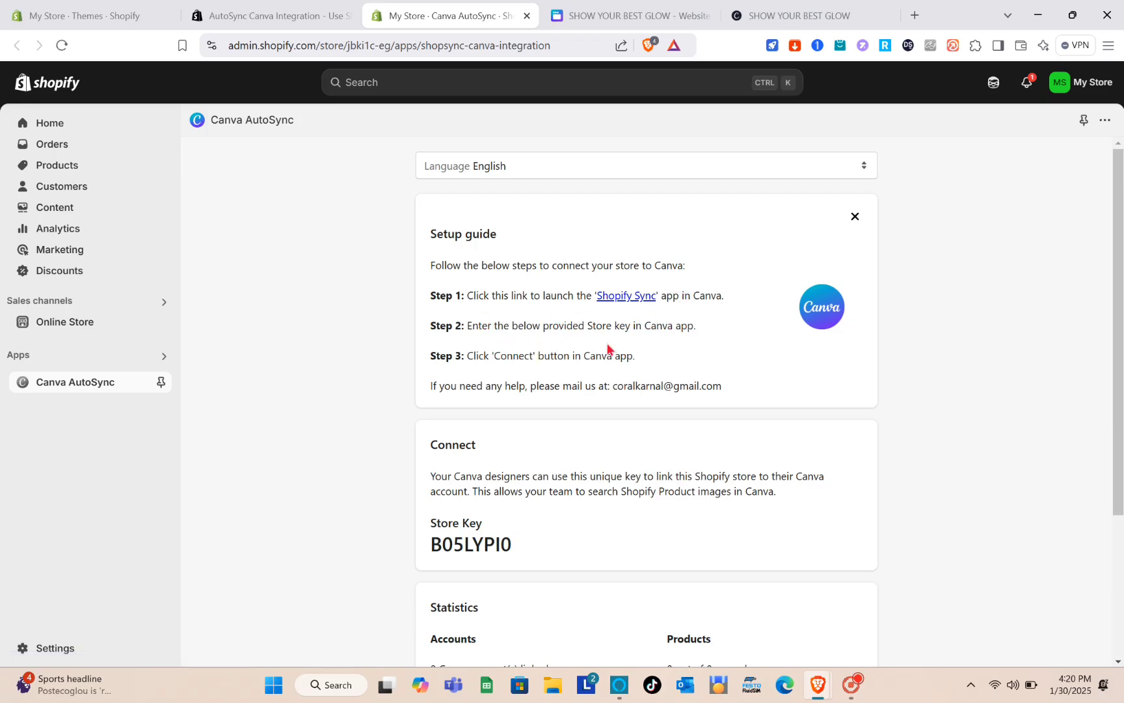
scroll(487, 448, down, 2)
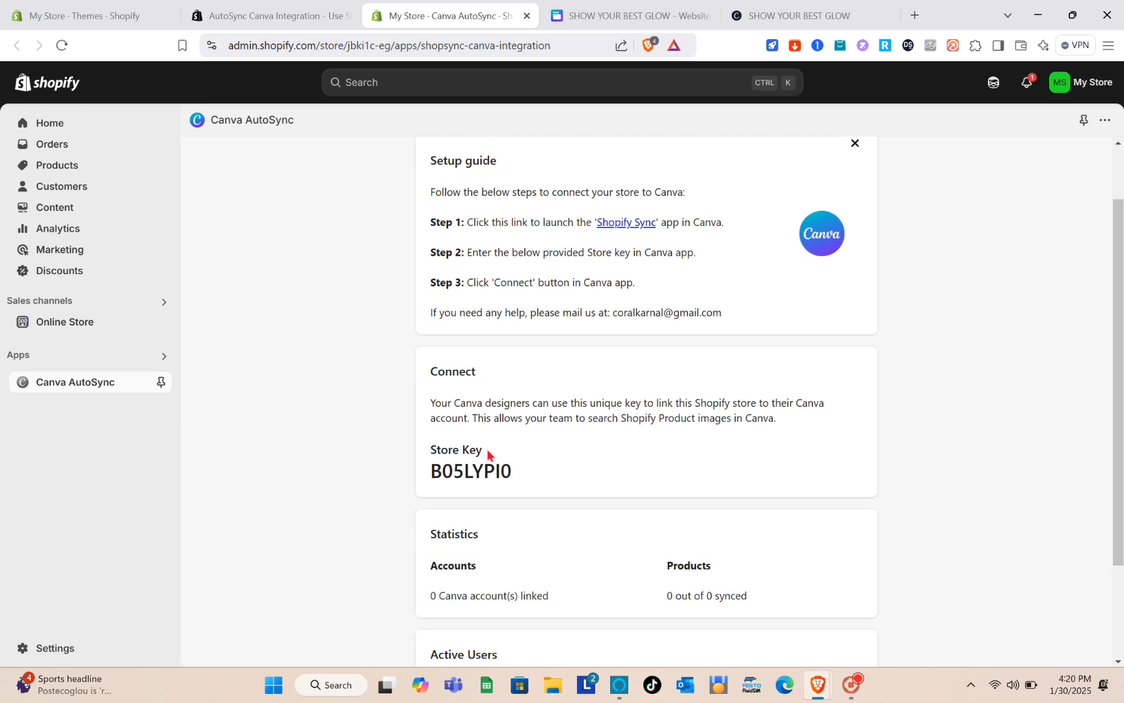
Copy the Canva AutoSync Store Key and return to the setup guide
drag(432, 404, 549, 409)
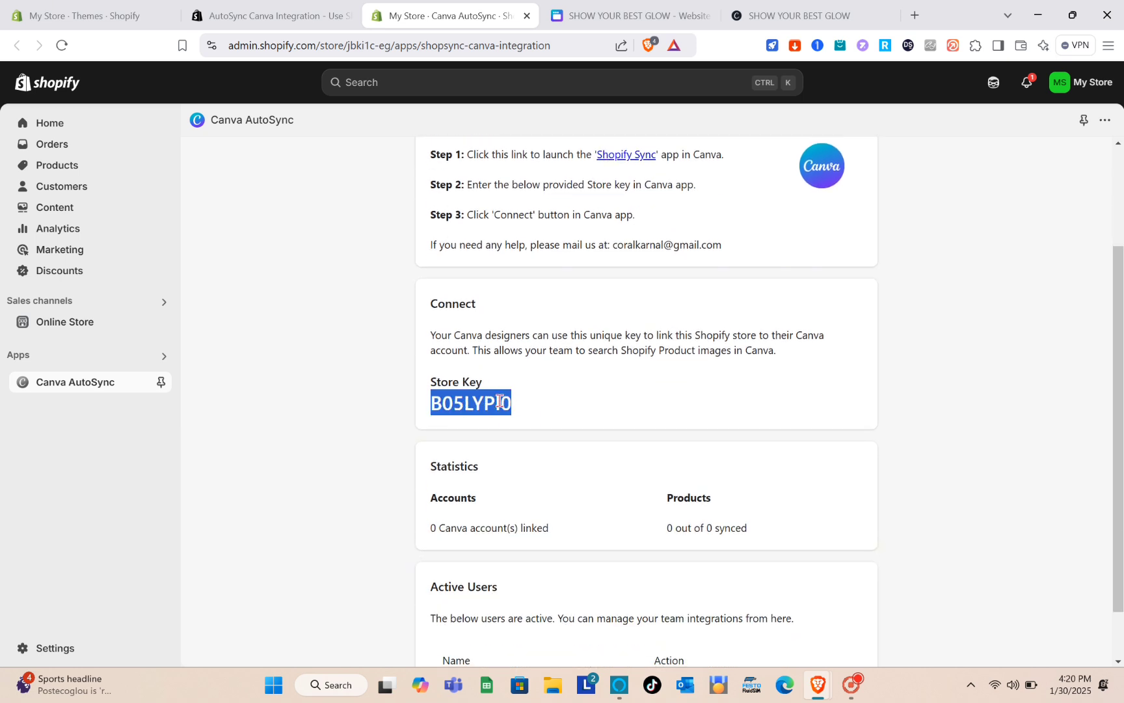
right_click(501, 407)
click(532, 422)
click(516, 395)
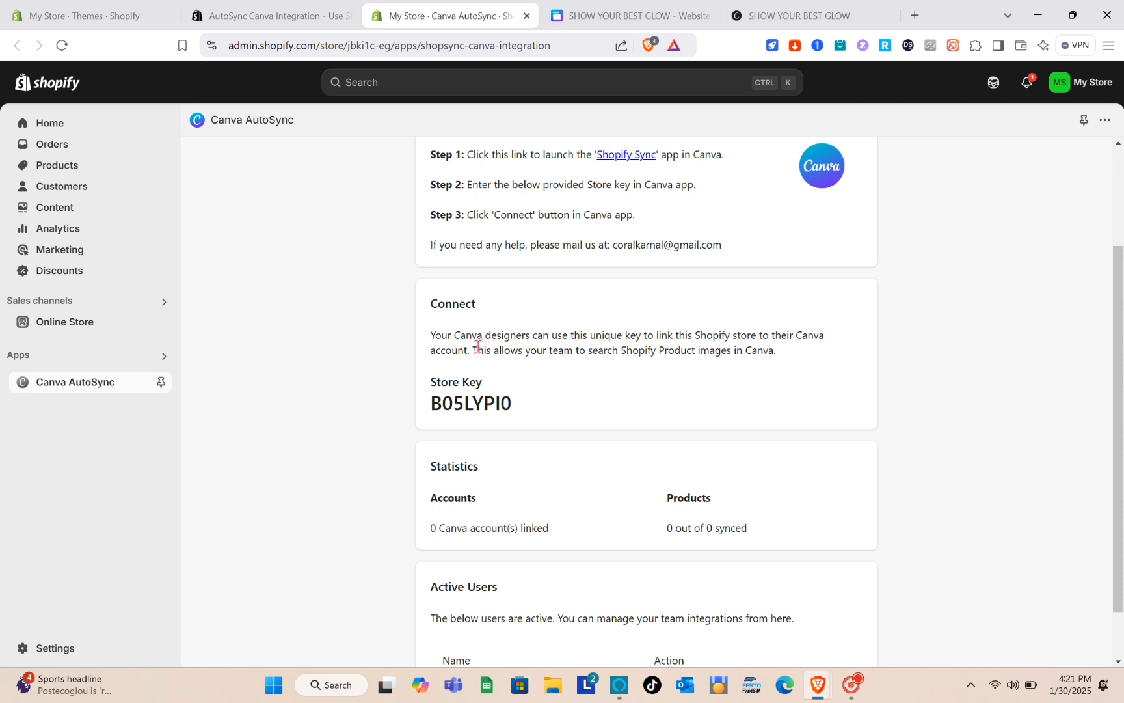
scroll(524, 341, up, 3)
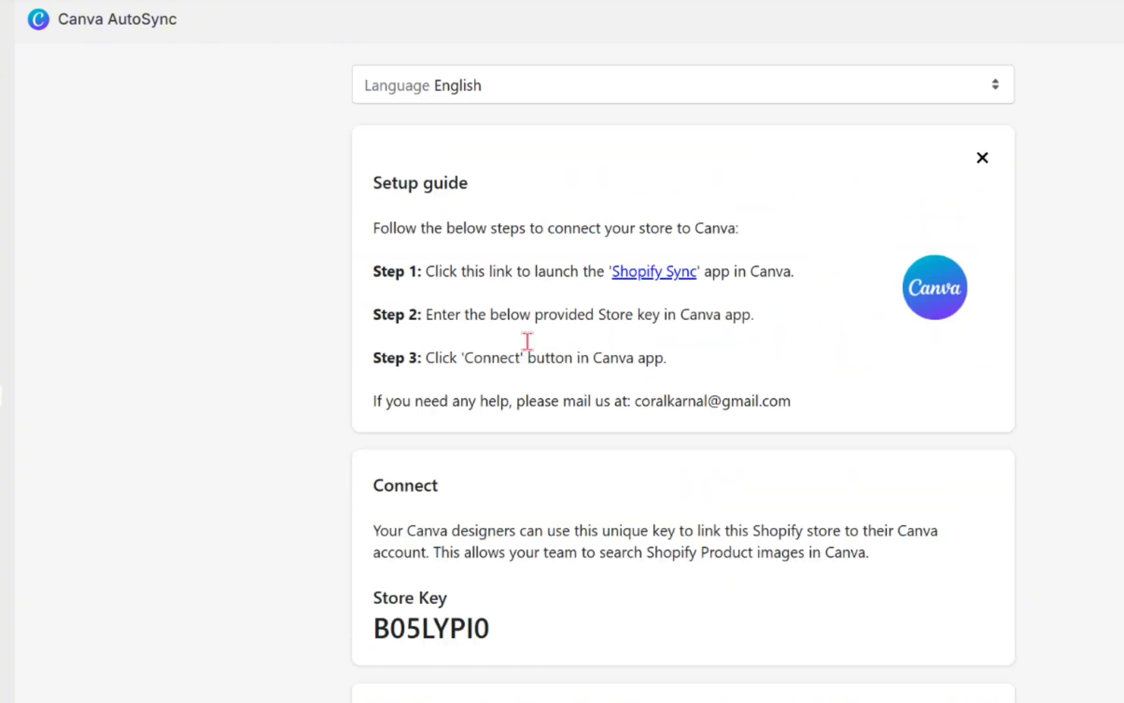
Reopen the SHOW YOUR BEST GLOW website design in the editor with the apps library showing
click(638, 281)
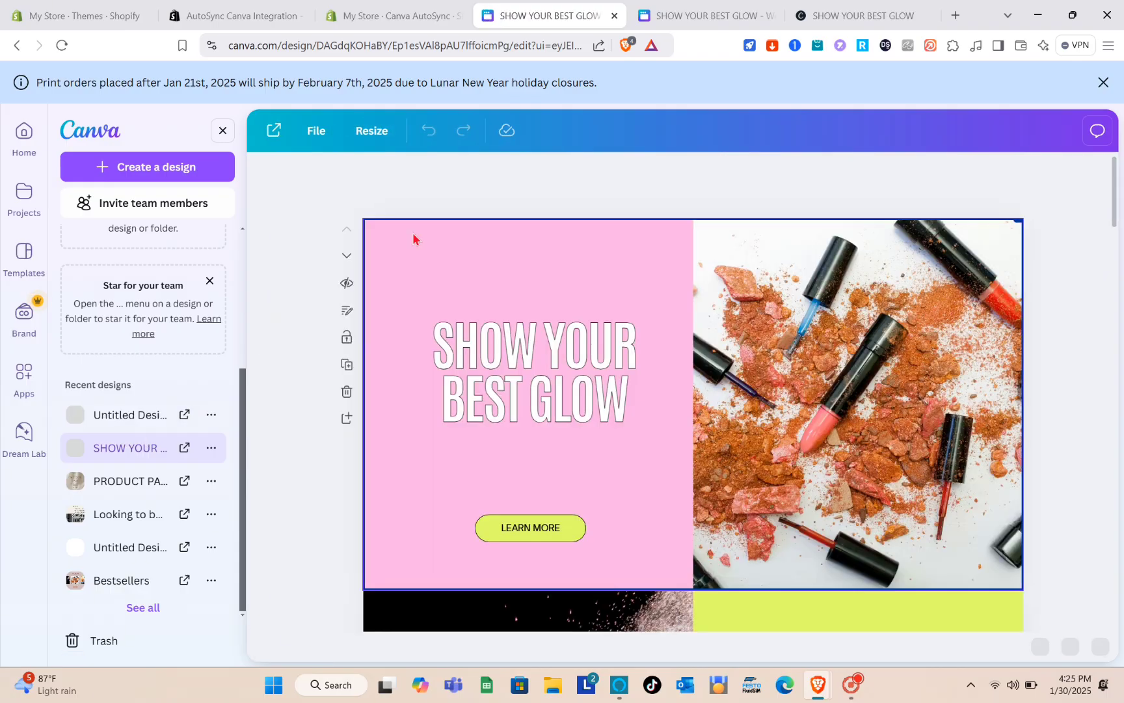
scroll(601, 435, down, 14)
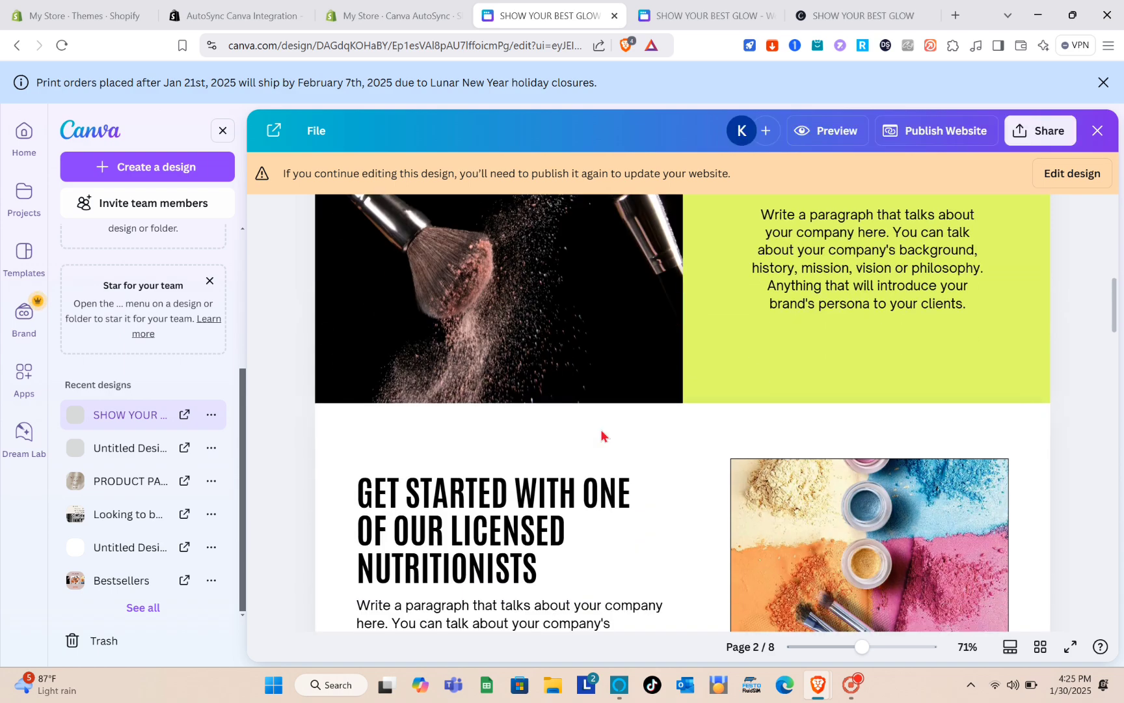
scroll(600, 428, up, 14)
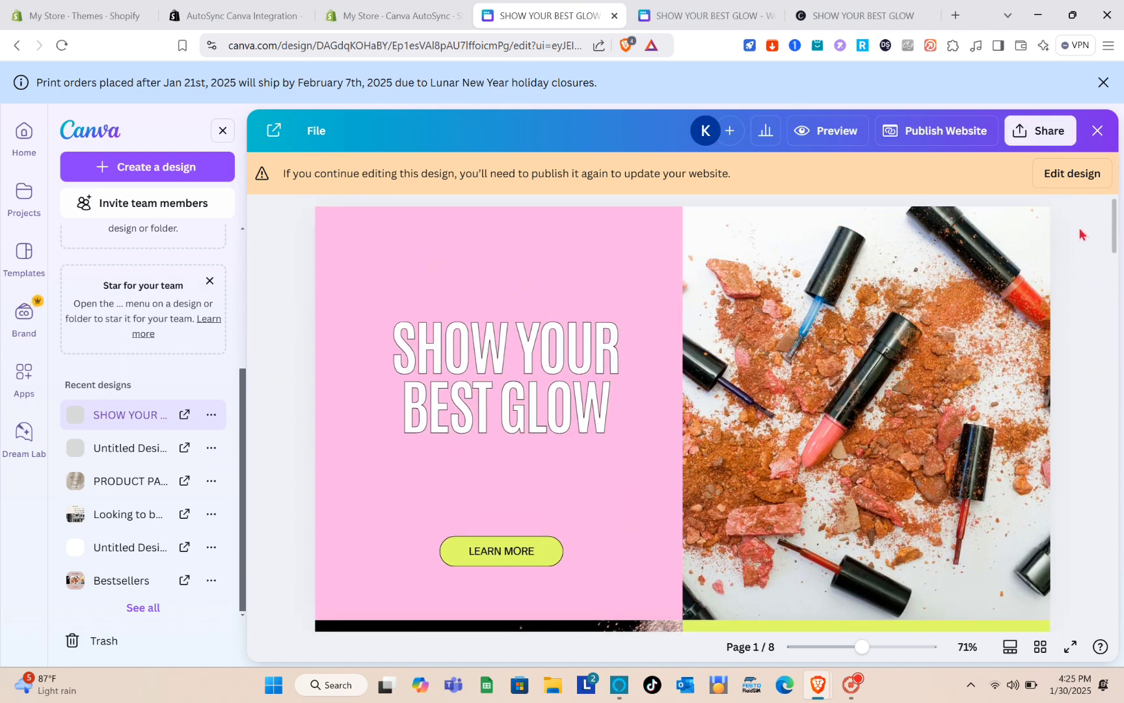
click(1068, 177)
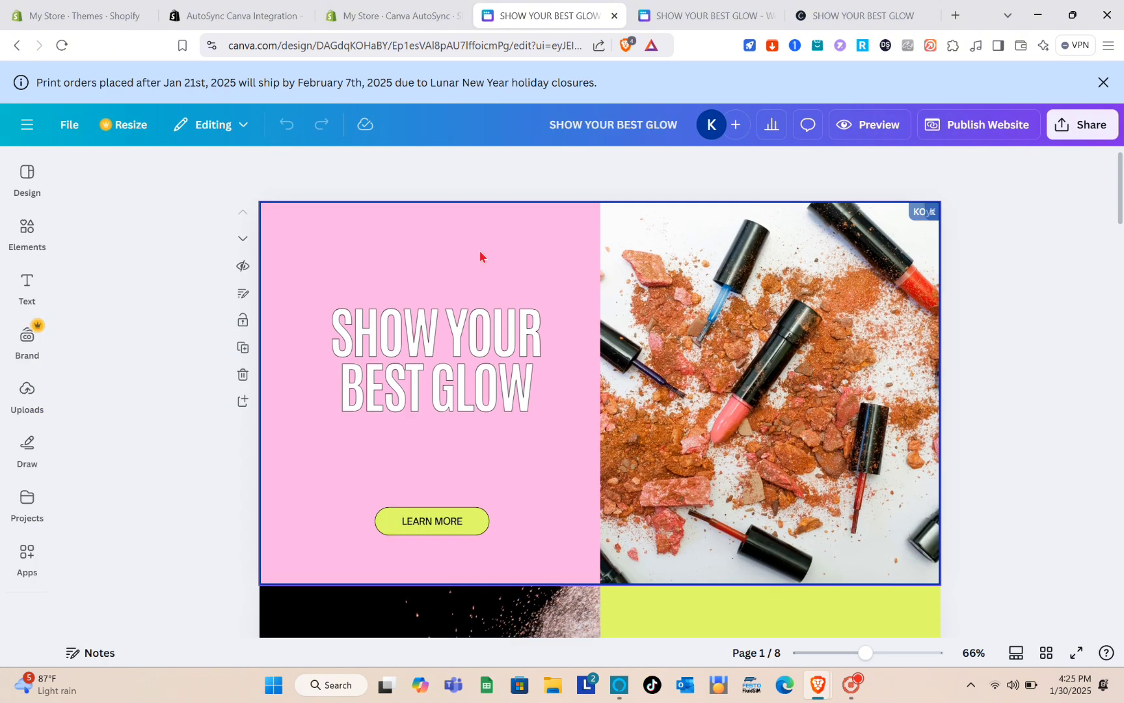
click(26, 556)
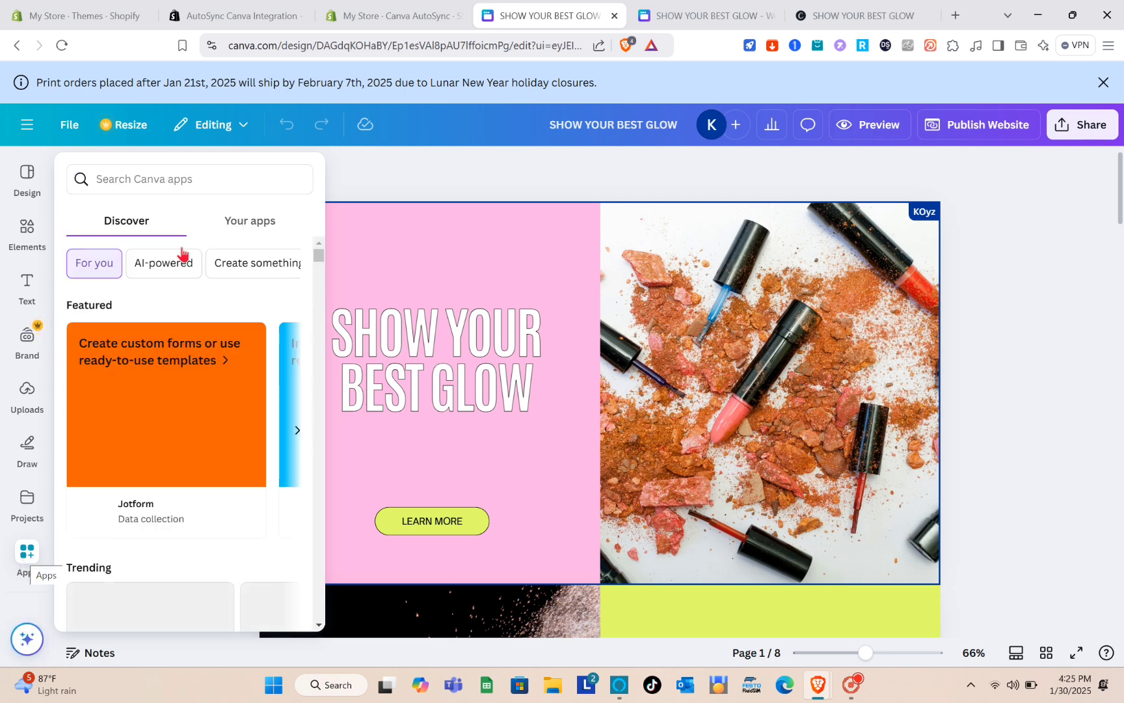
Search Canva apps for 'auto sync' and open the Shopify Sync app's details
click(197, 178)
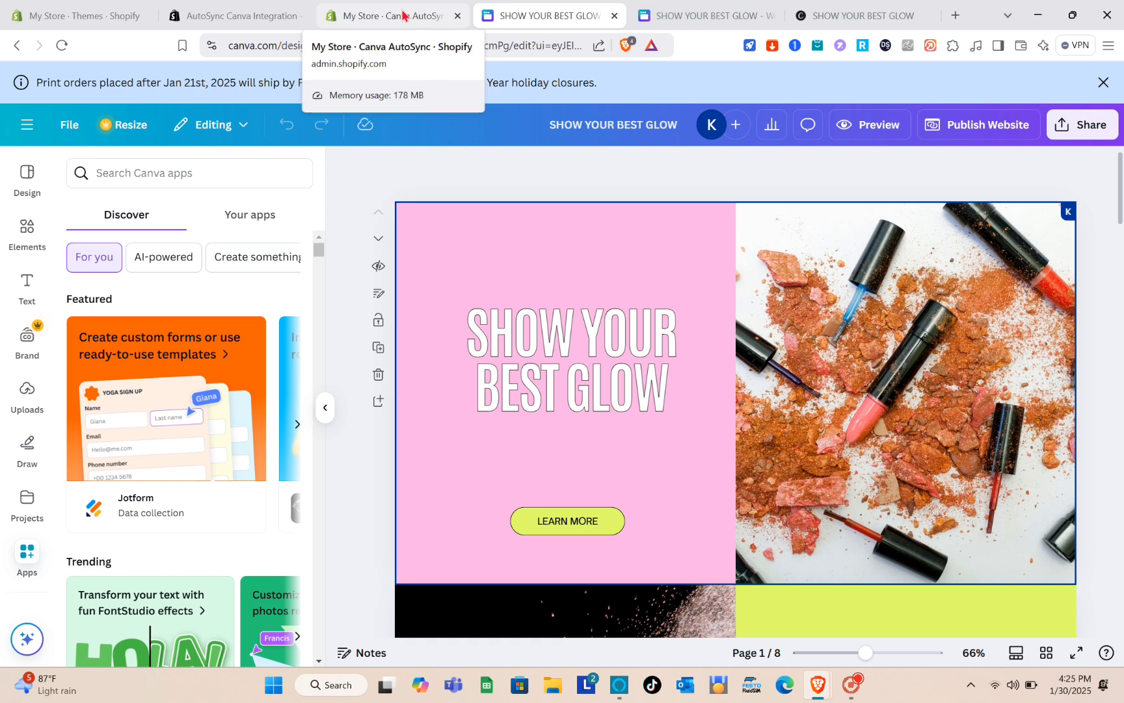
click(215, 173)
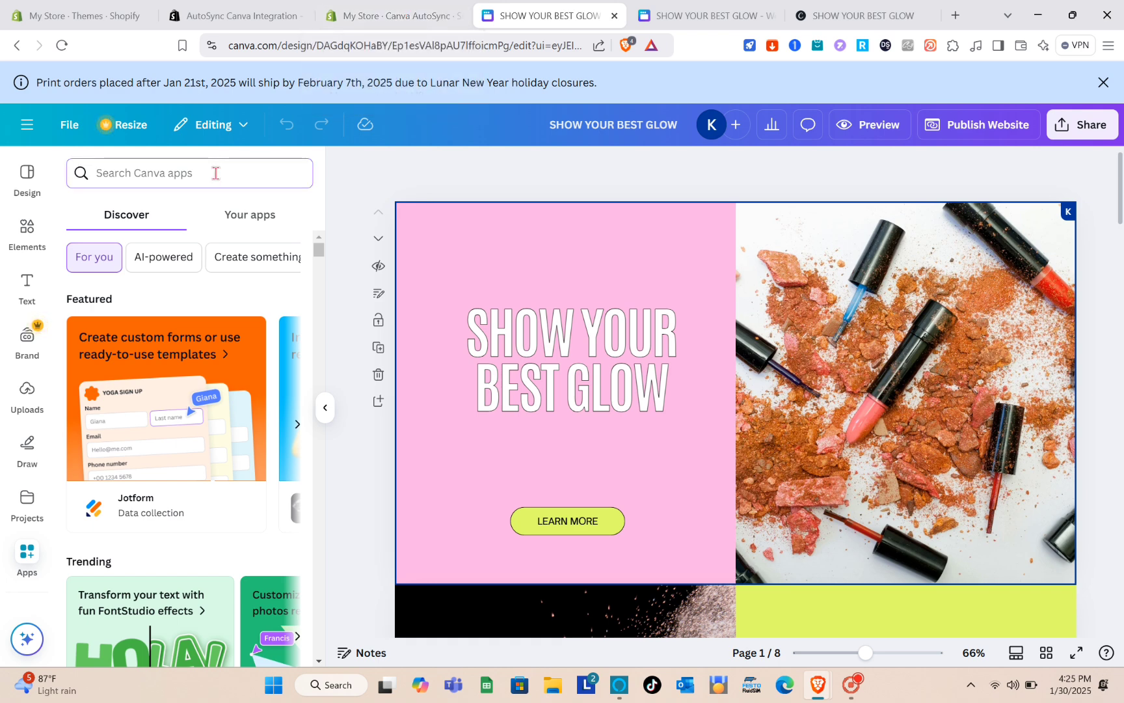
text(auto)
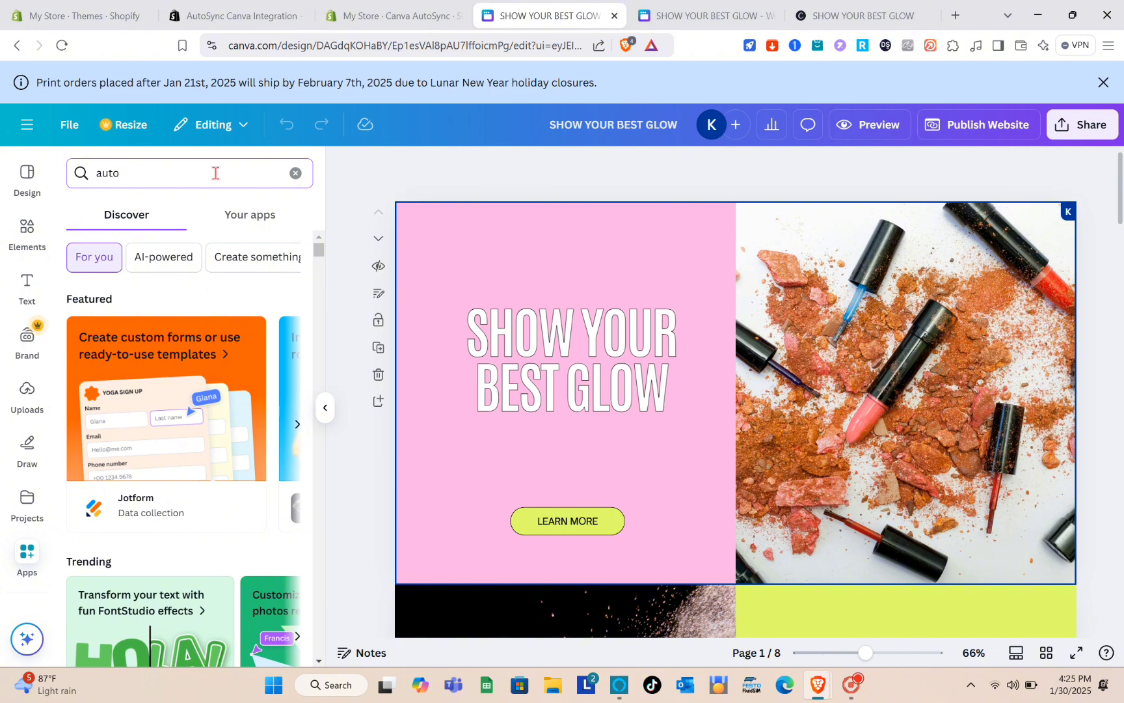
text( sync)
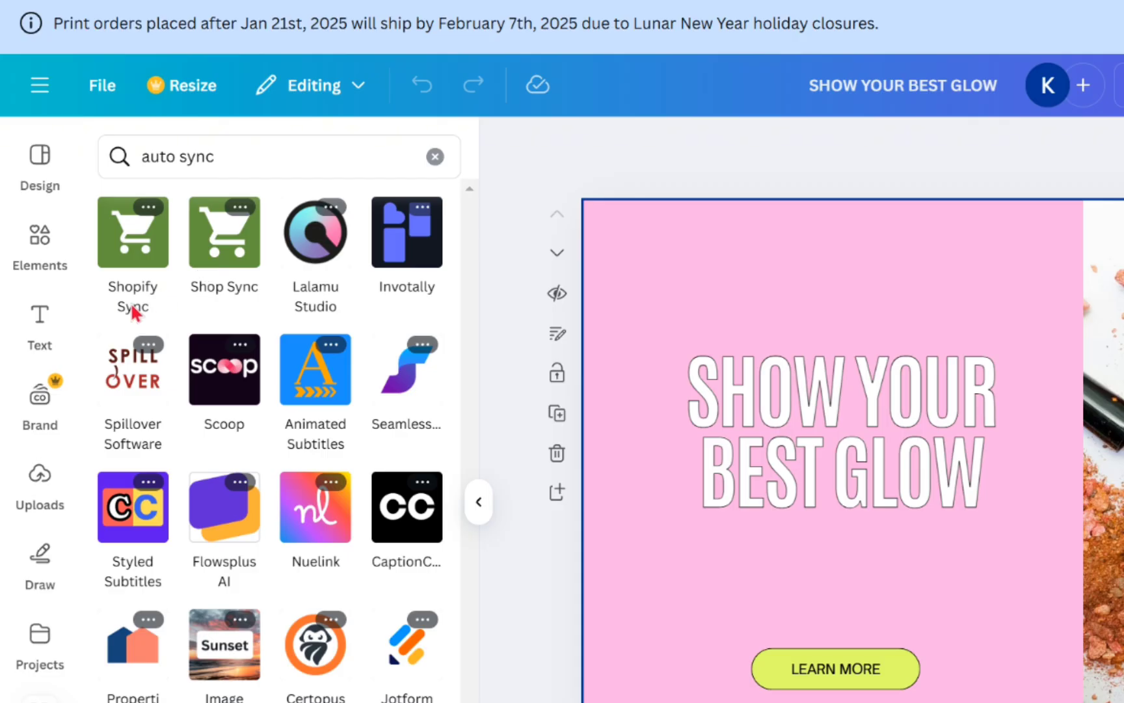
click(130, 261)
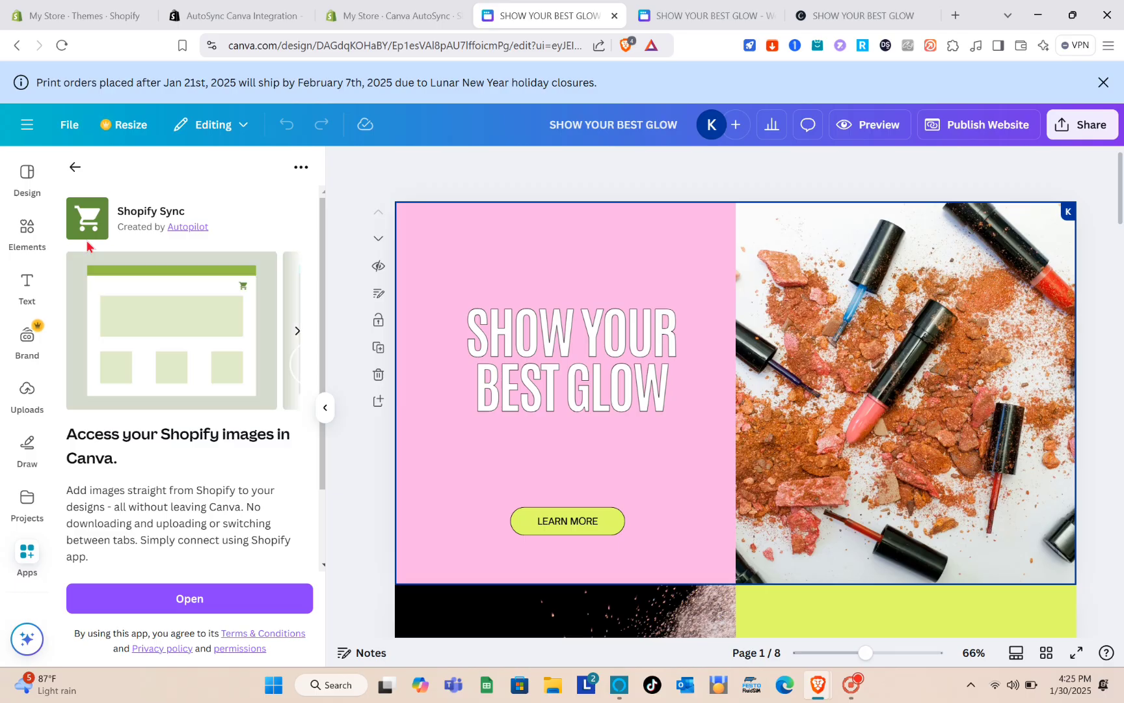
Open Shopify Sync in the design, choose Connect, and enter a user name
click(193, 602)
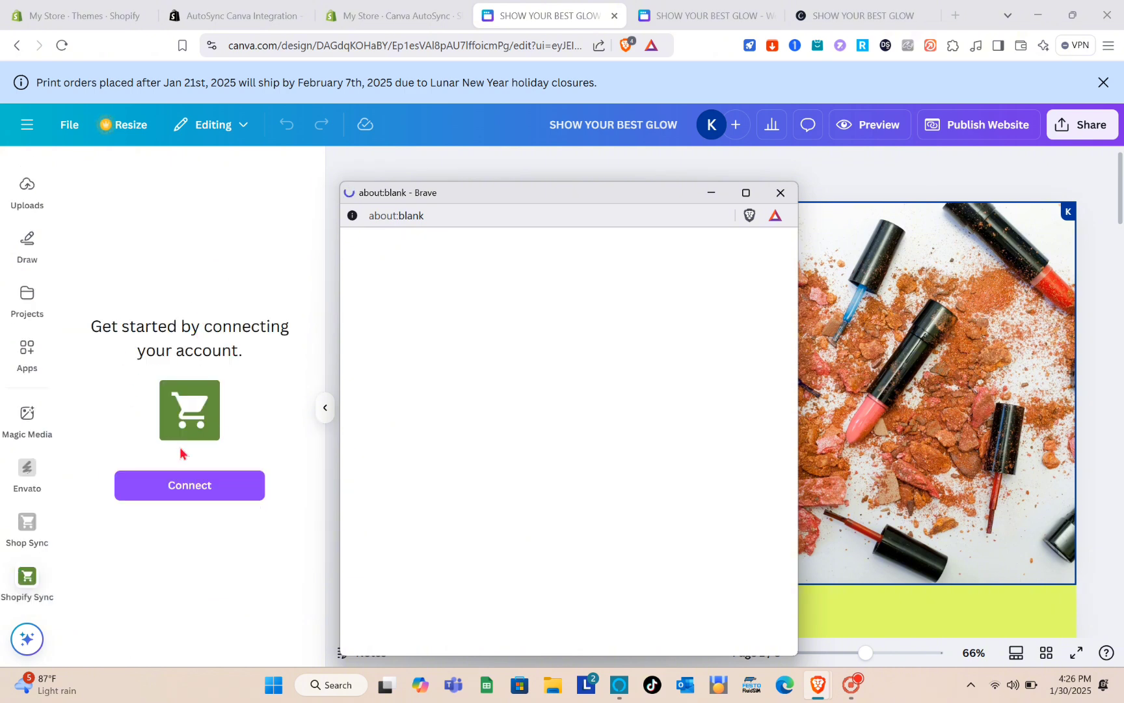
click(206, 498)
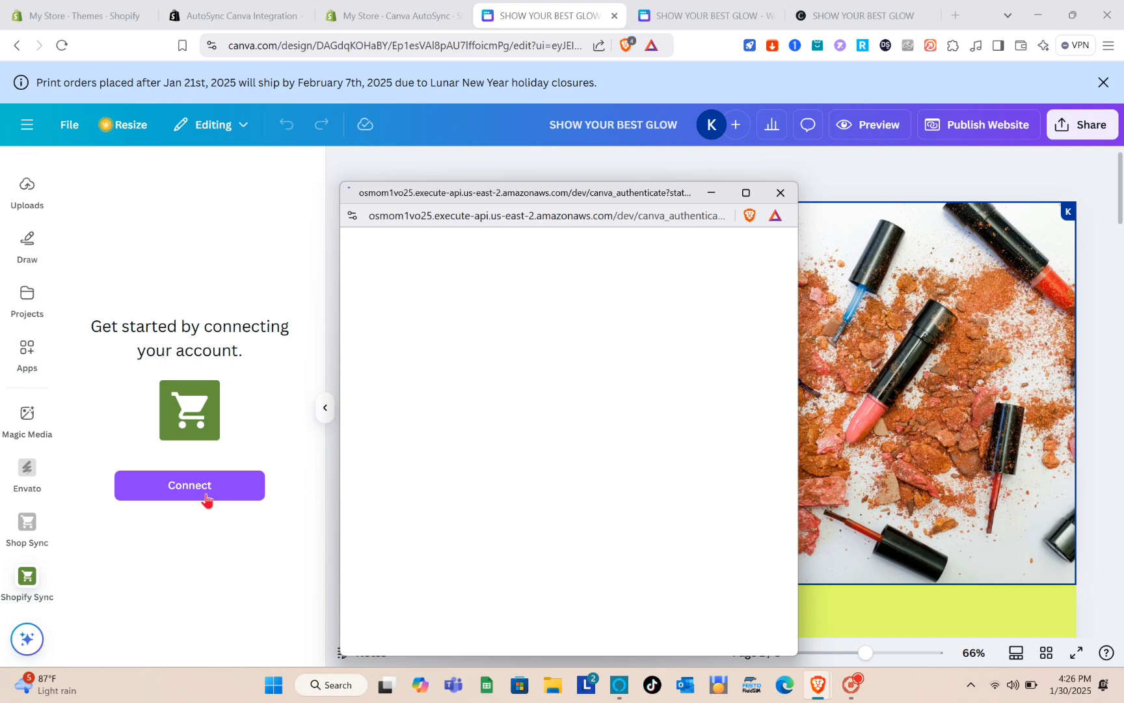
click(574, 370)
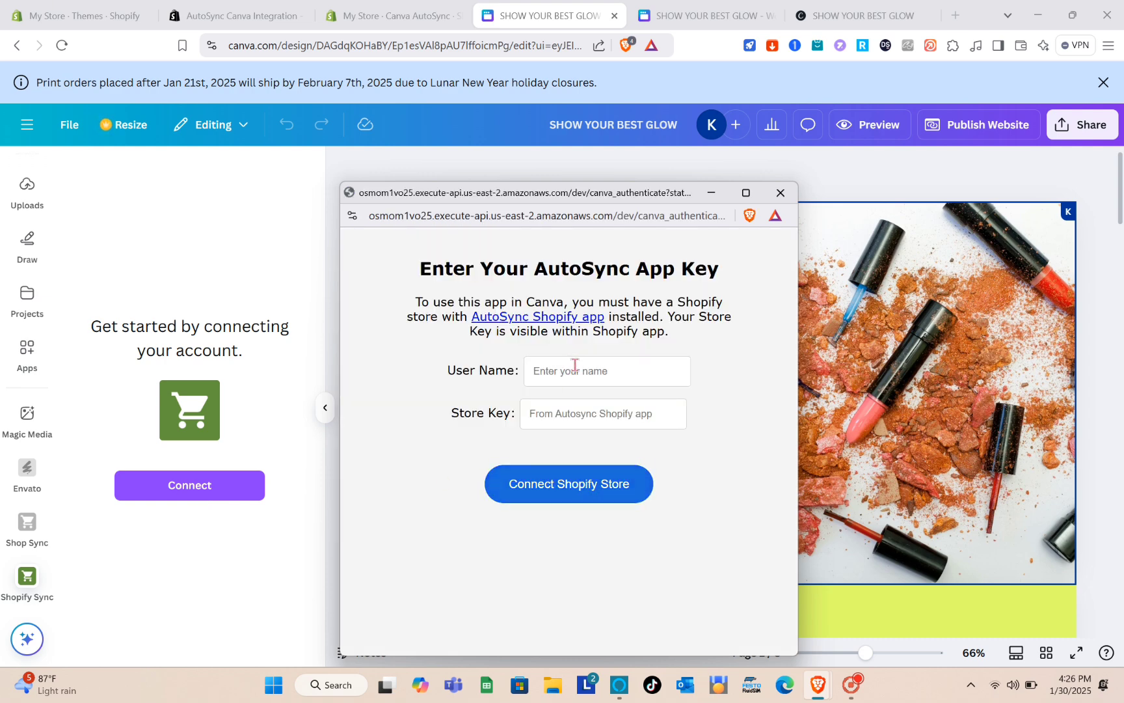
text(Koy)
click(571, 420)
Copy the Store Key from the Shopify AutoSync tab and paste it into the connection window
click(436, 6)
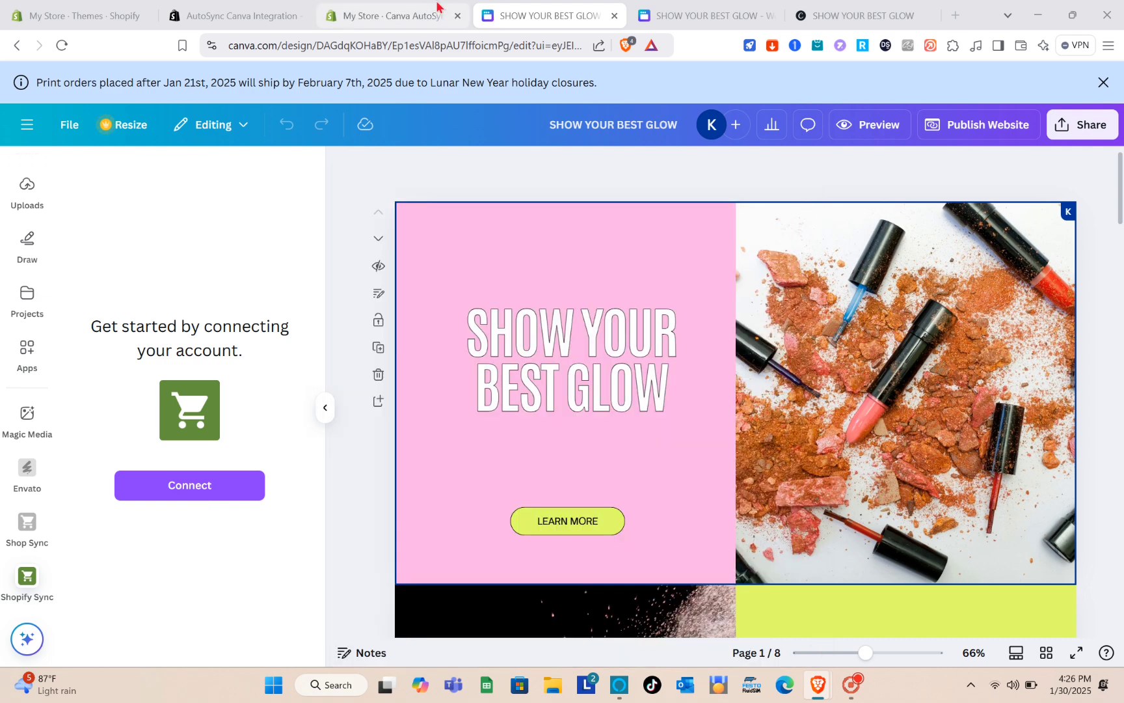
double_click(482, 541)
key(ctrl+c)
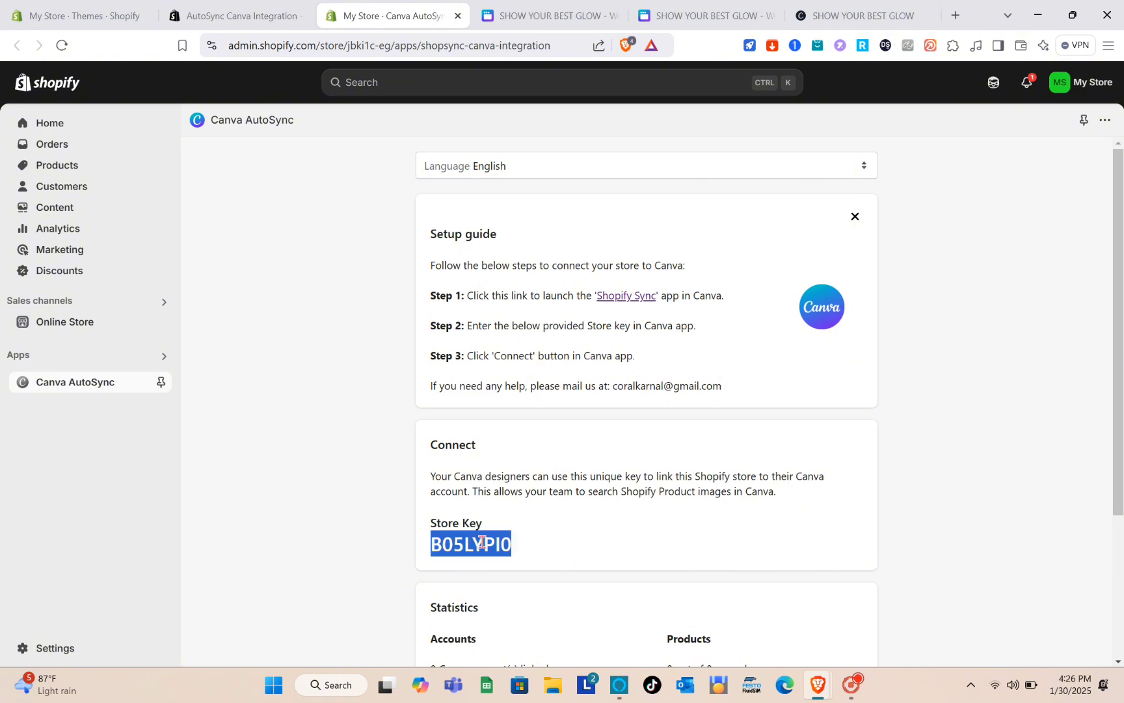
click(558, 24)
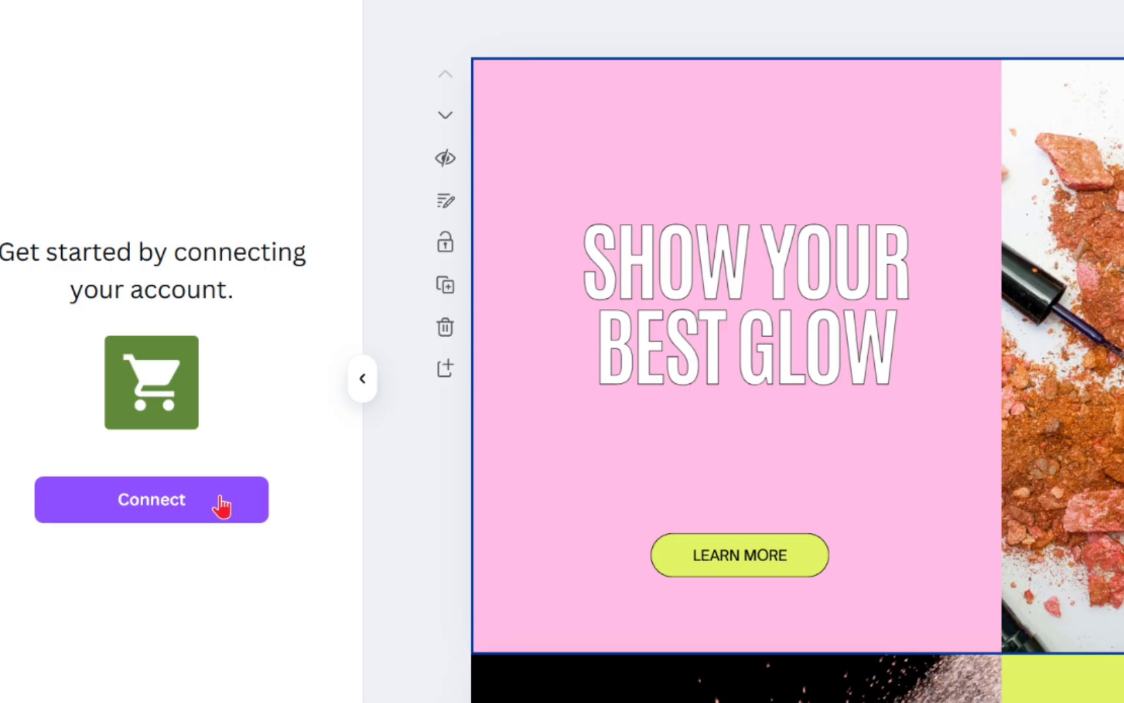
click(229, 484)
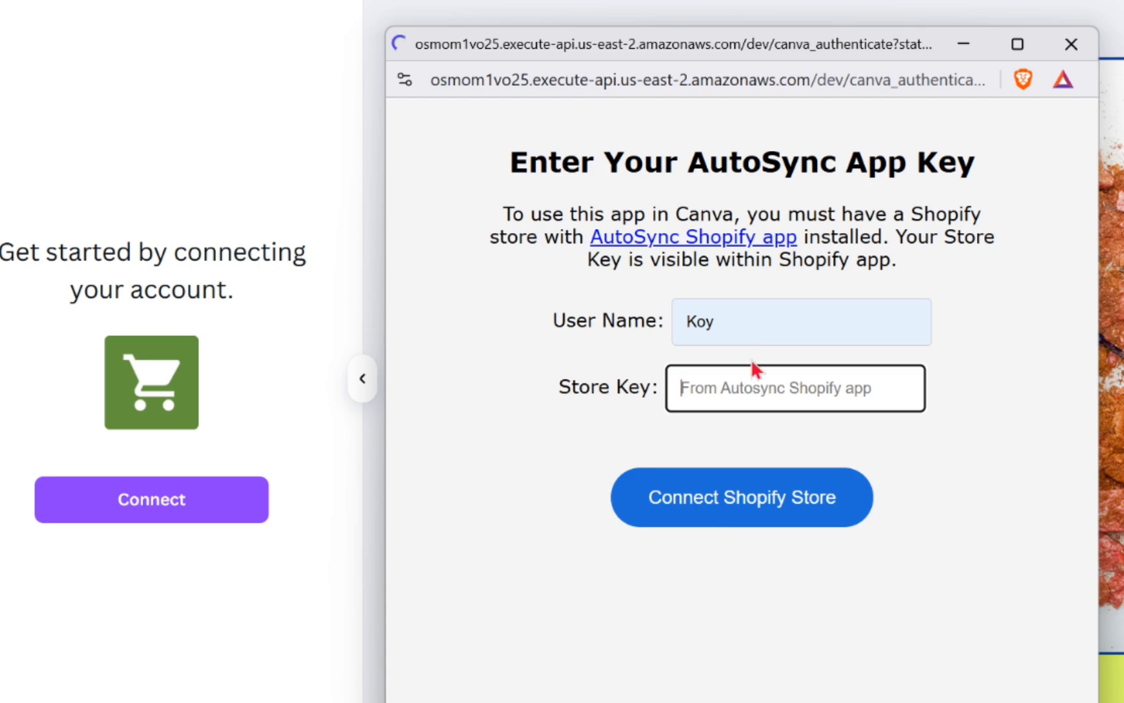
key(ctrl+v)
key(Return)
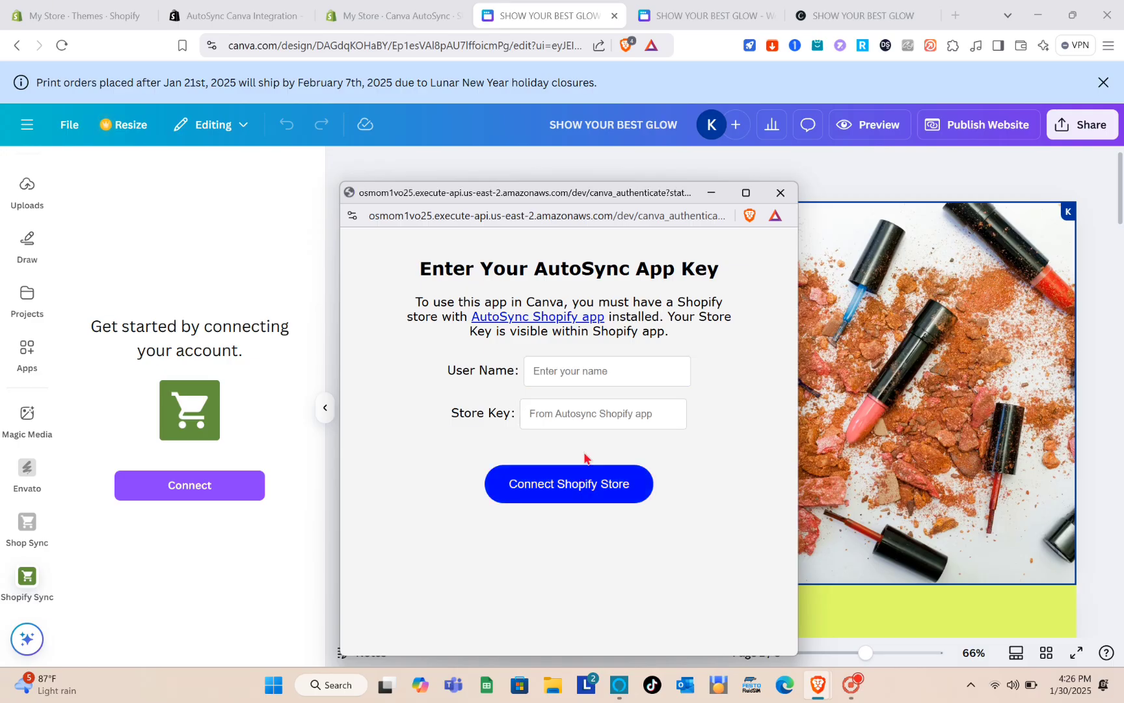
Refill the user name and store key fields, then connect the Shopify store
click(573, 371)
click(611, 437)
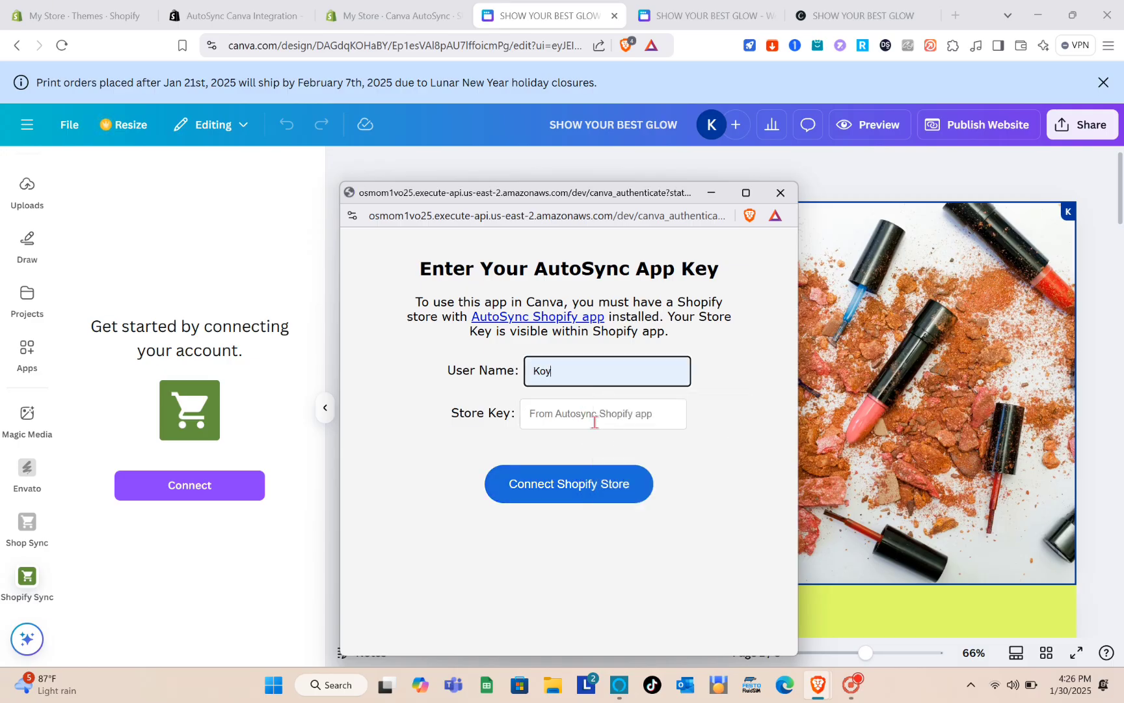
click(585, 417)
right_click(584, 417)
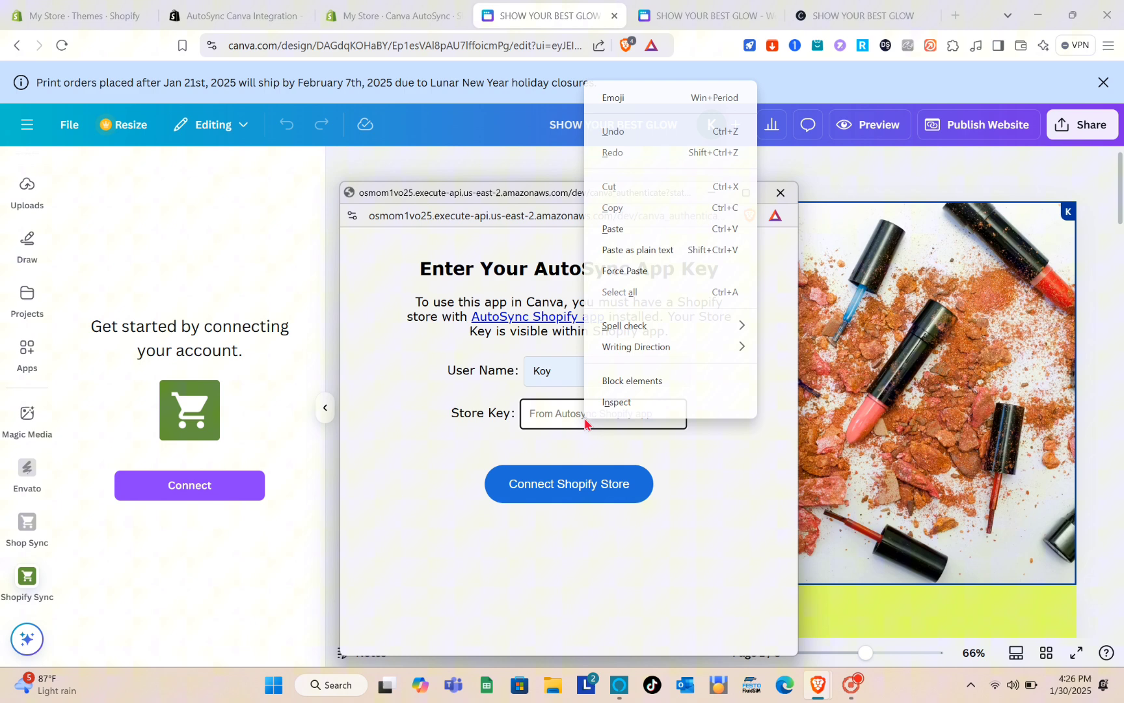
click(632, 230)
click(575, 495)
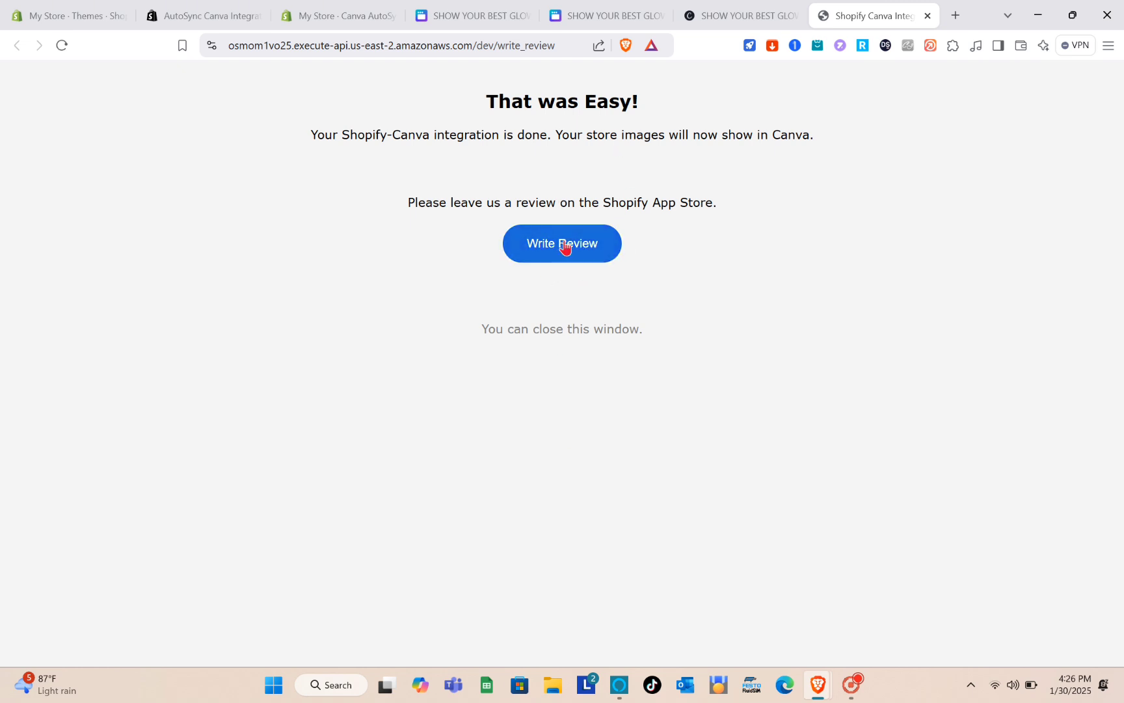
Follow the Write Review link to the AutoSync Canva Integration App Store listing
click(585, 254)
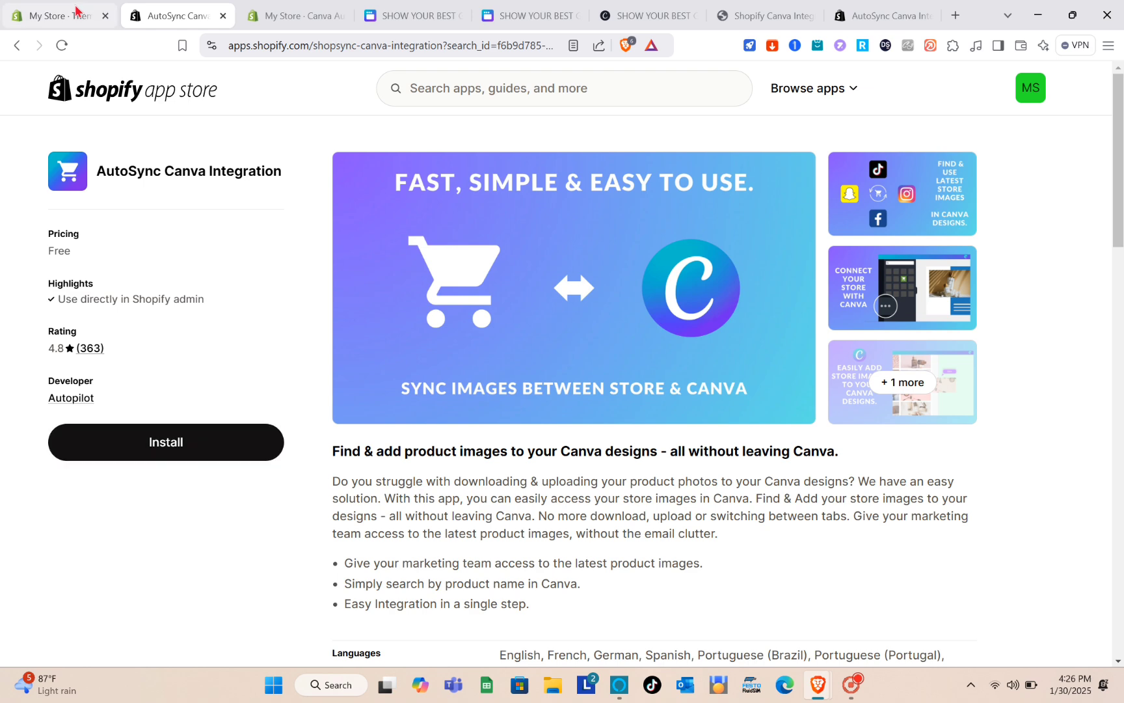
Back in Shopify admin, dismiss the app recommendations and reload the store's Home page
click(77, 10)
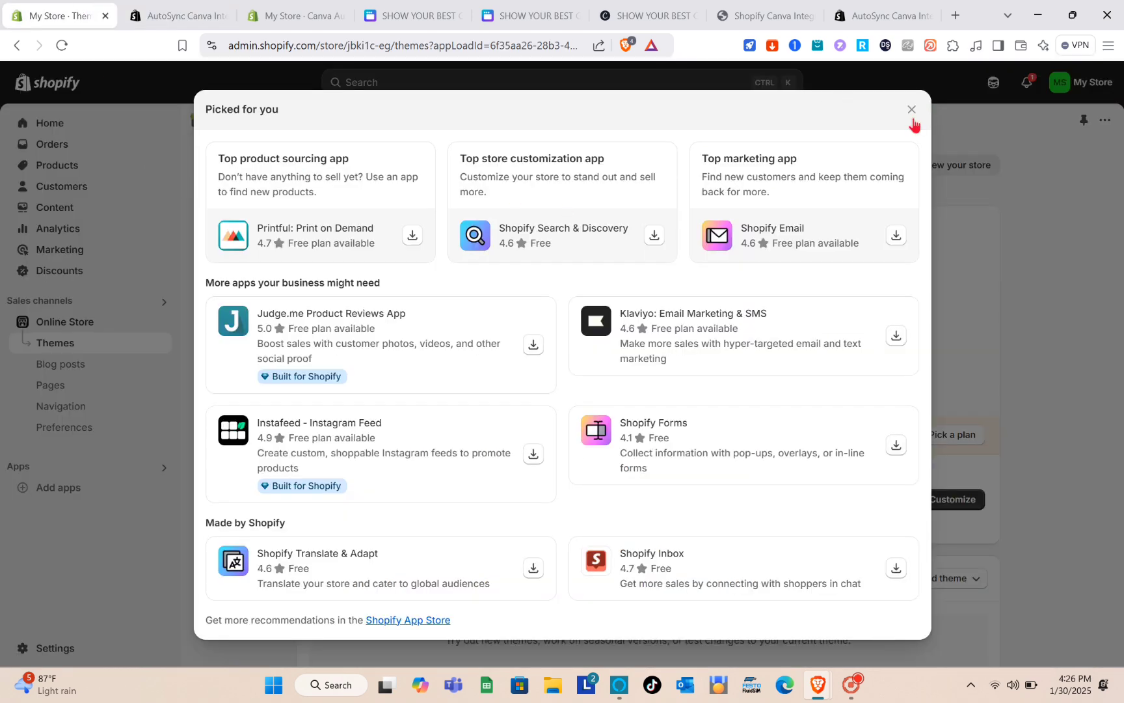
click(912, 109)
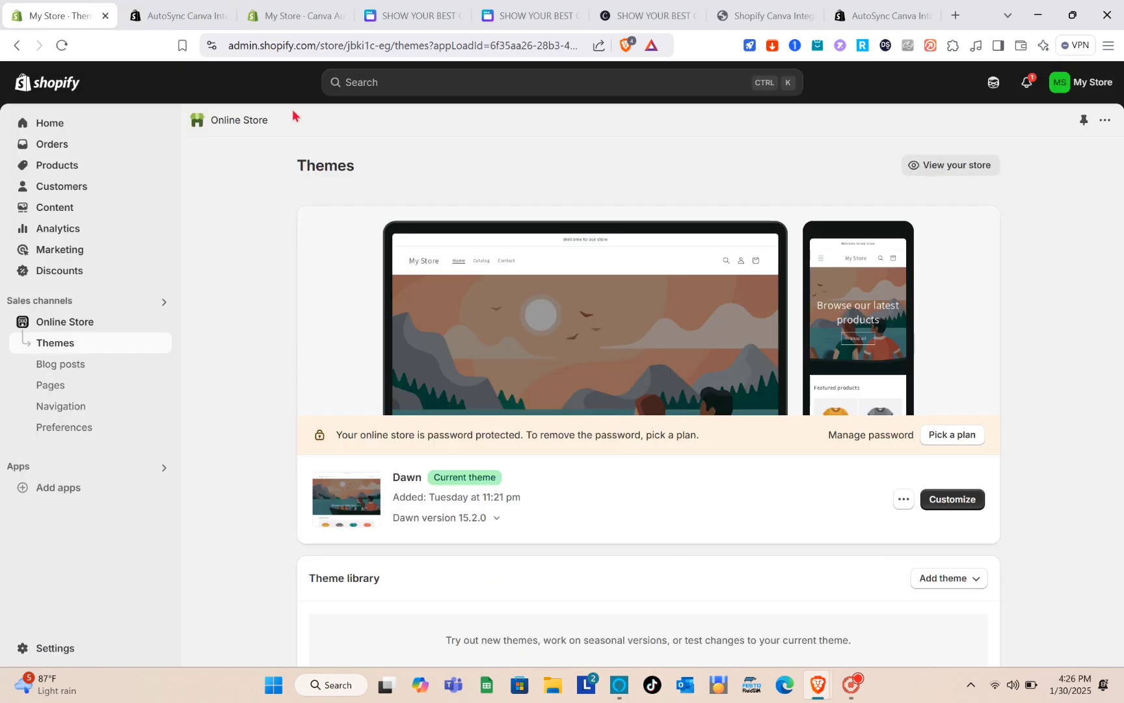
click(88, 123)
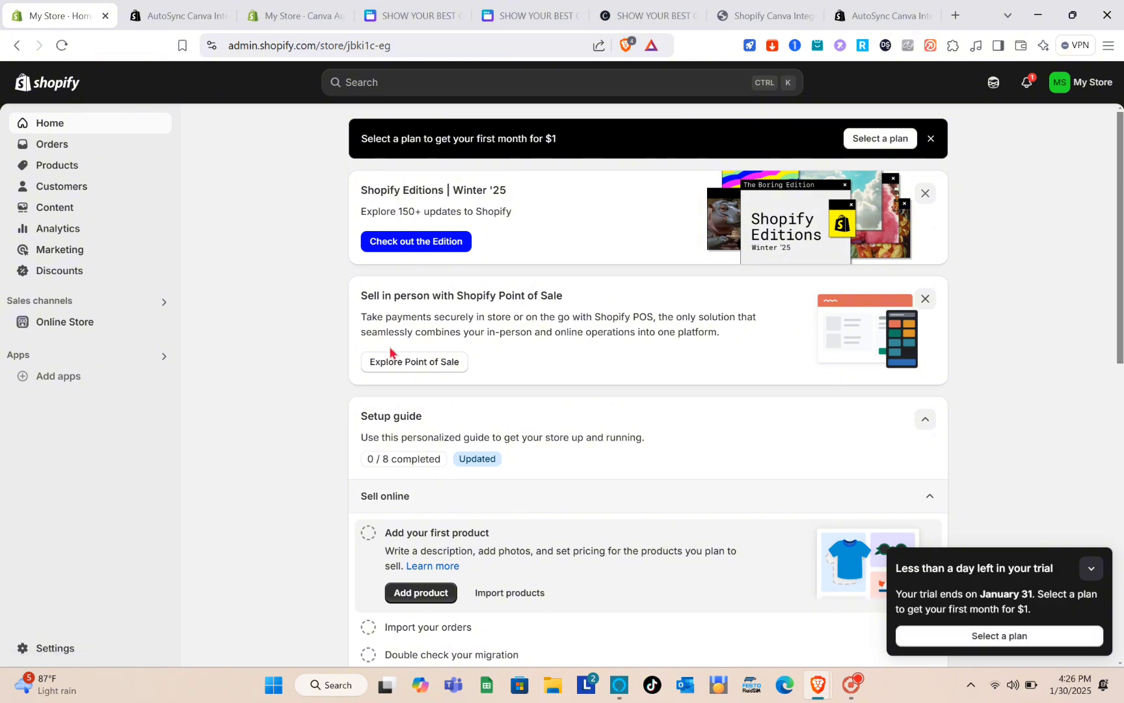
click(60, 47)
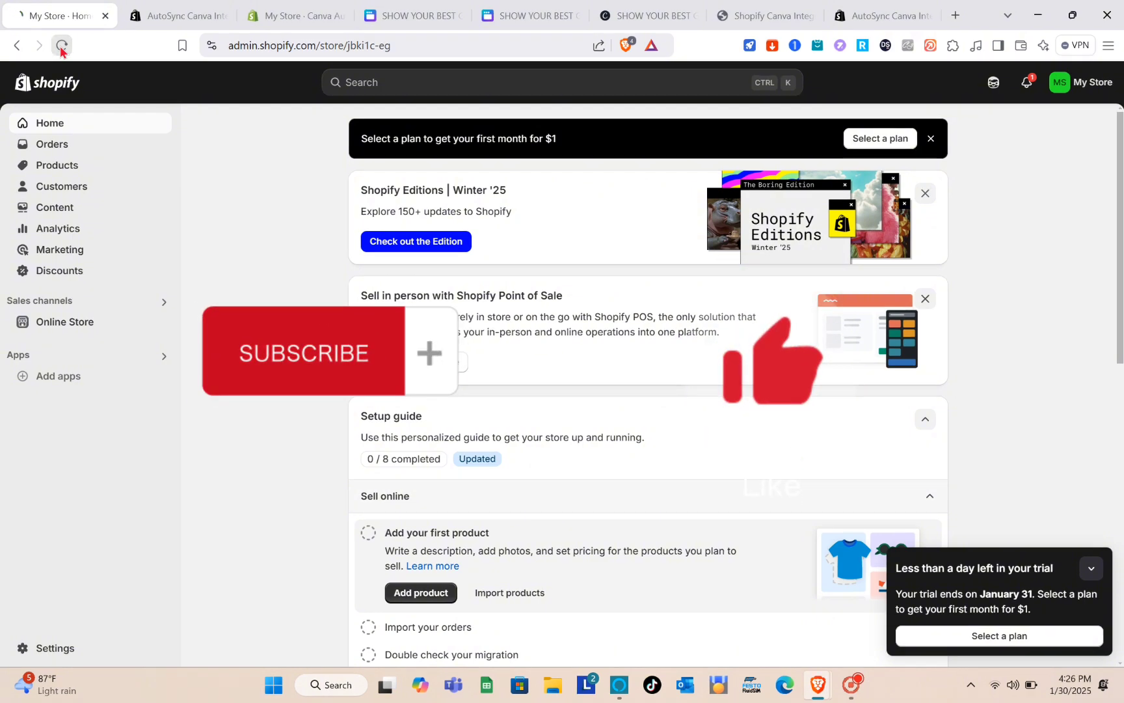